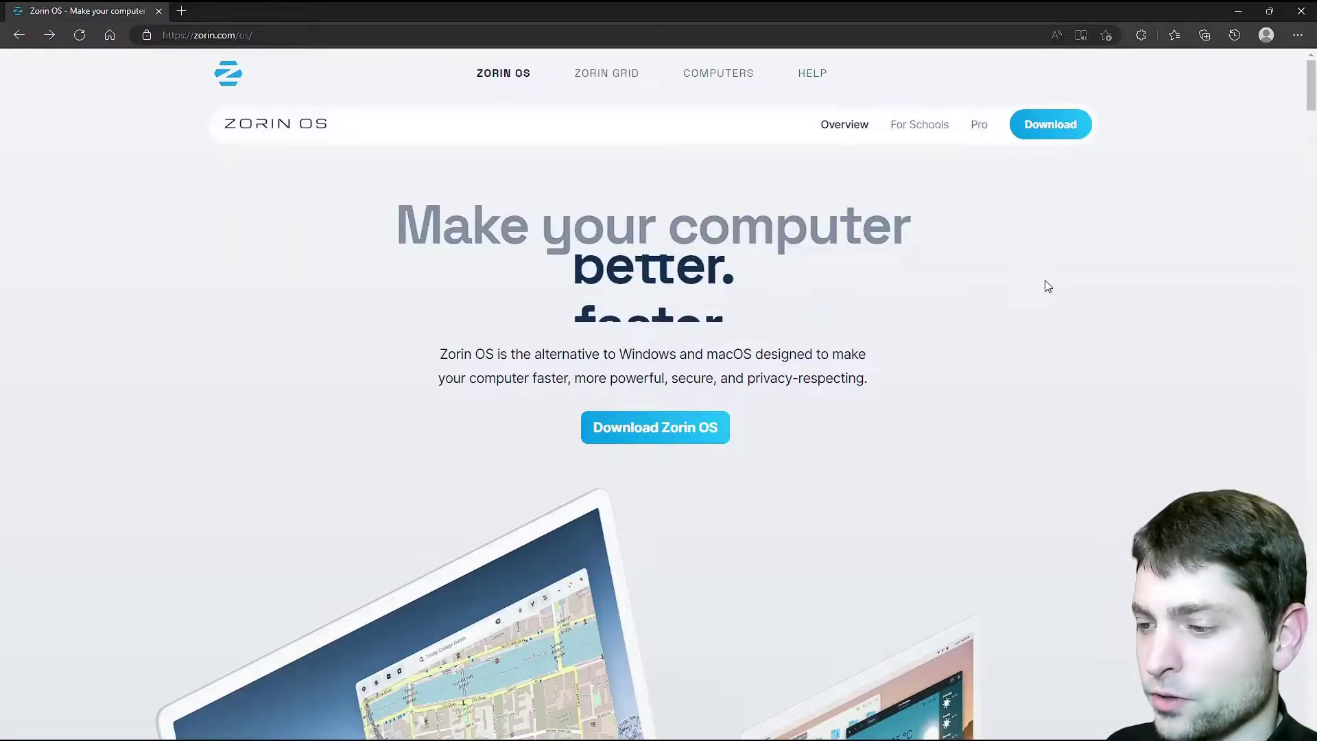
Download the free Zorin OS 16.2 Core ISO from the Zorin site, skipping the newsletter signup
{"action": "left_click", "coordinate": [693, 432]}
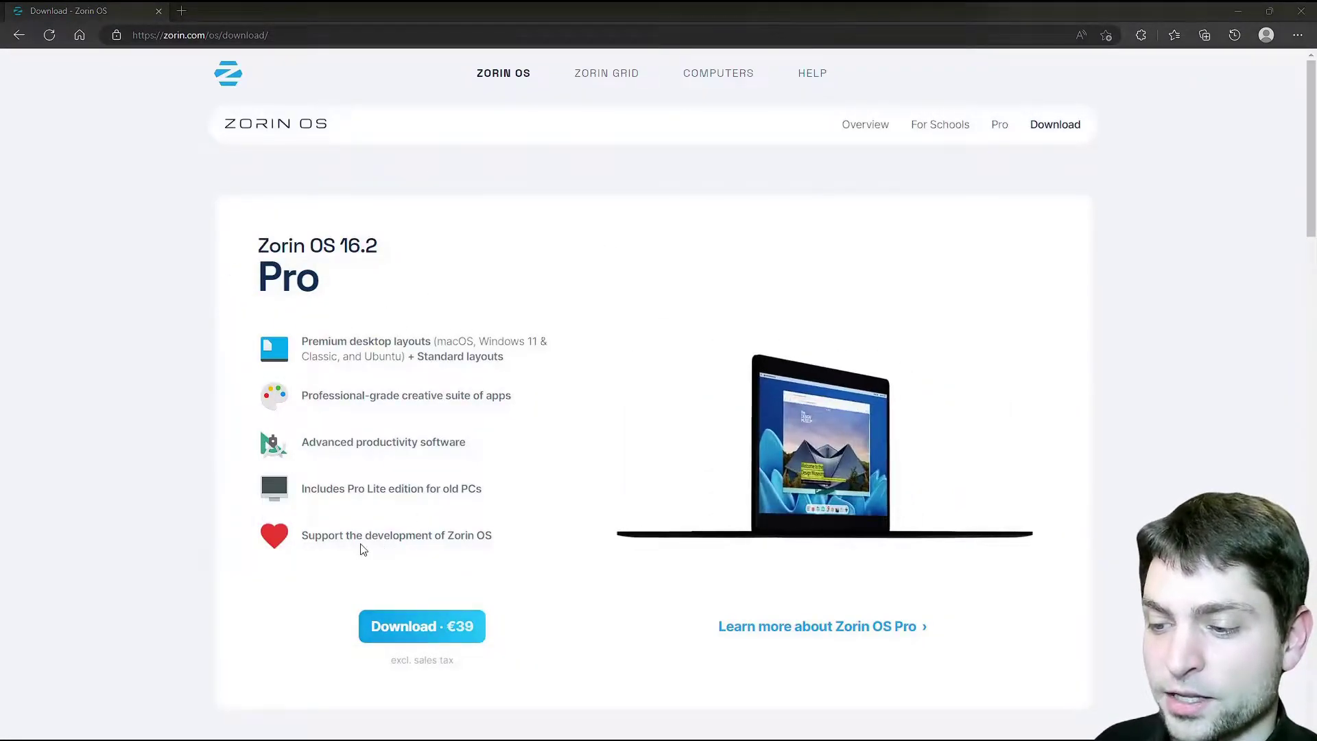
{"action": "scroll", "coordinate": [562, 568], "scroll_direction": "down", "scroll_amount": 9}
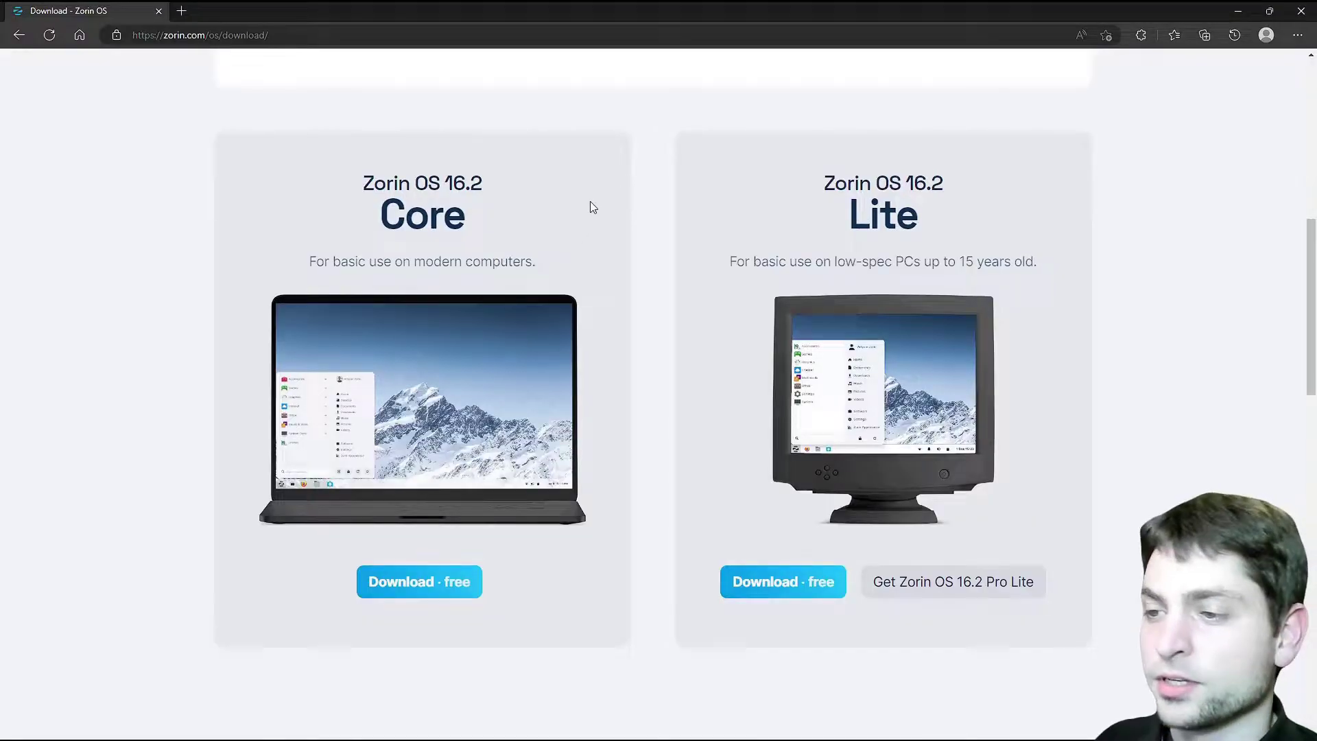
{"action": "left_click", "coordinate": [429, 590]}
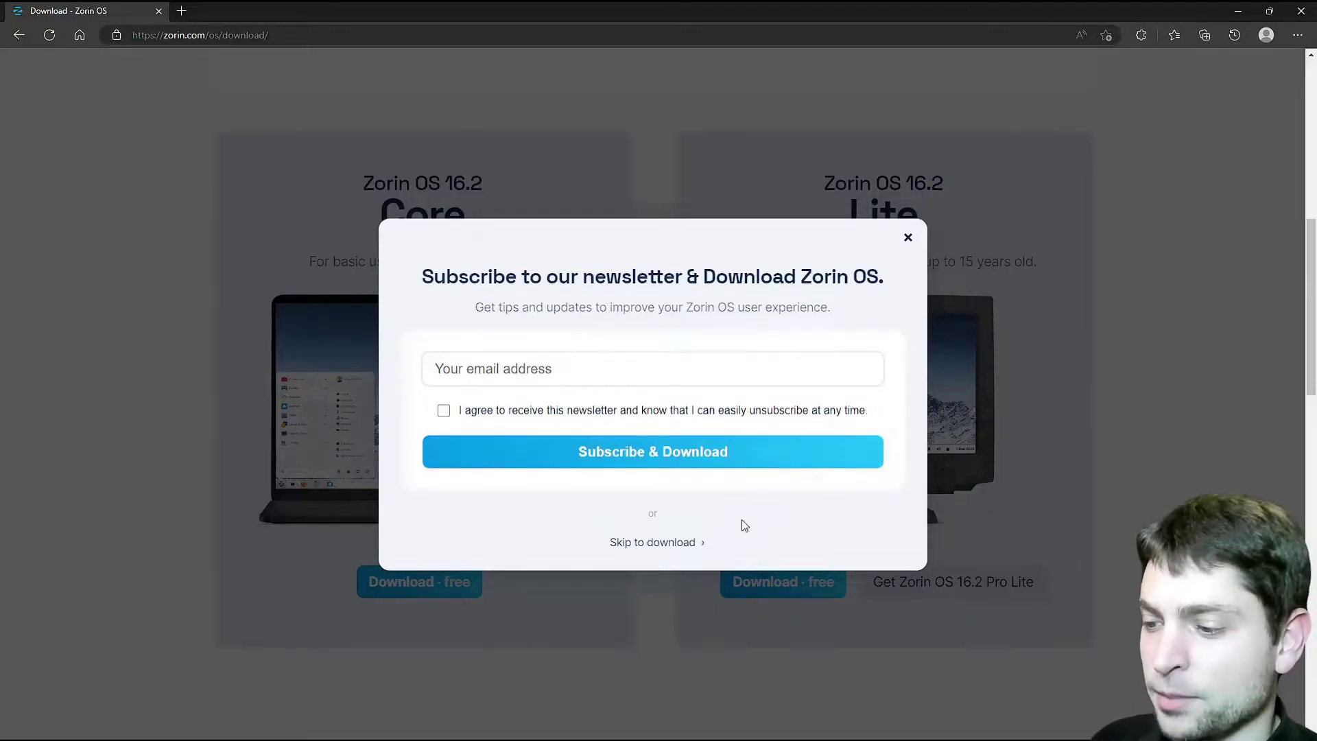
{"action": "left_click", "coordinate": [675, 543]}
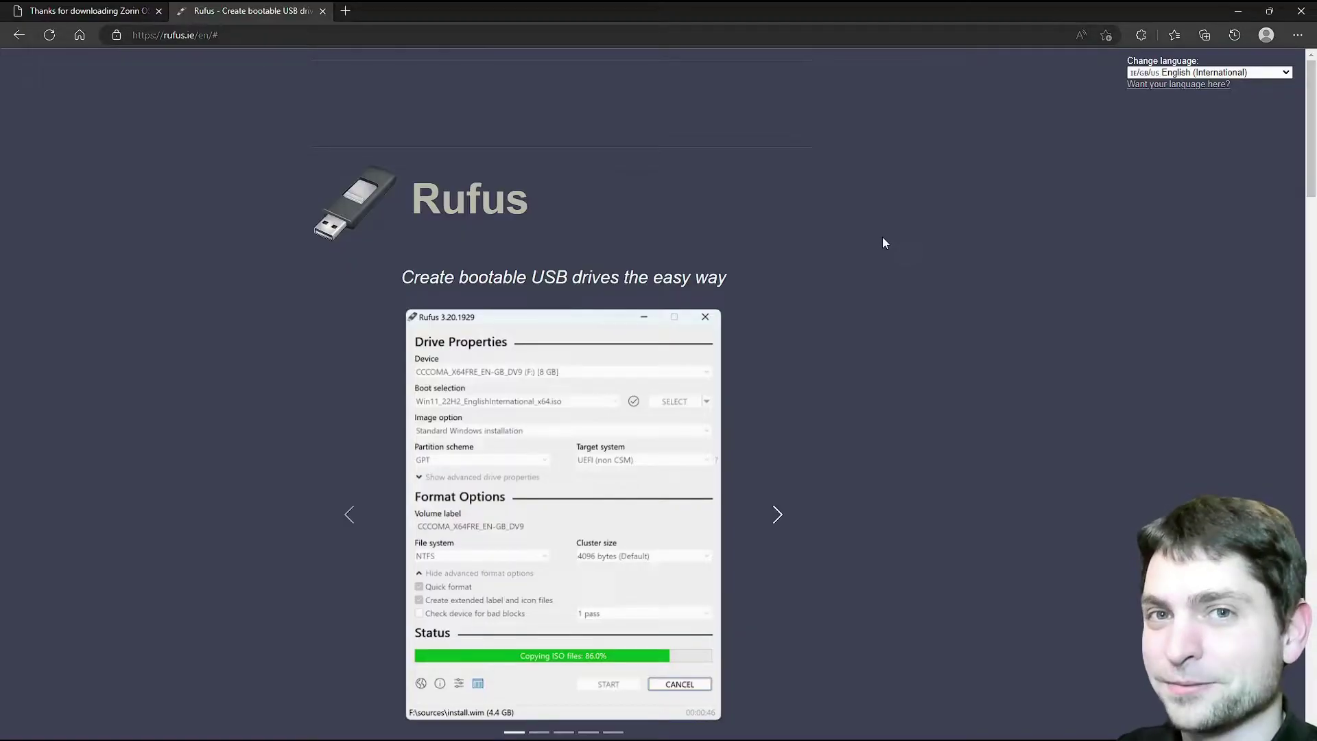
Download Rufus 3.21 from rufus.ie and launch it
{"action": "scroll", "coordinate": [858, 247], "scroll_direction": "down", "scroll_amount": 9}
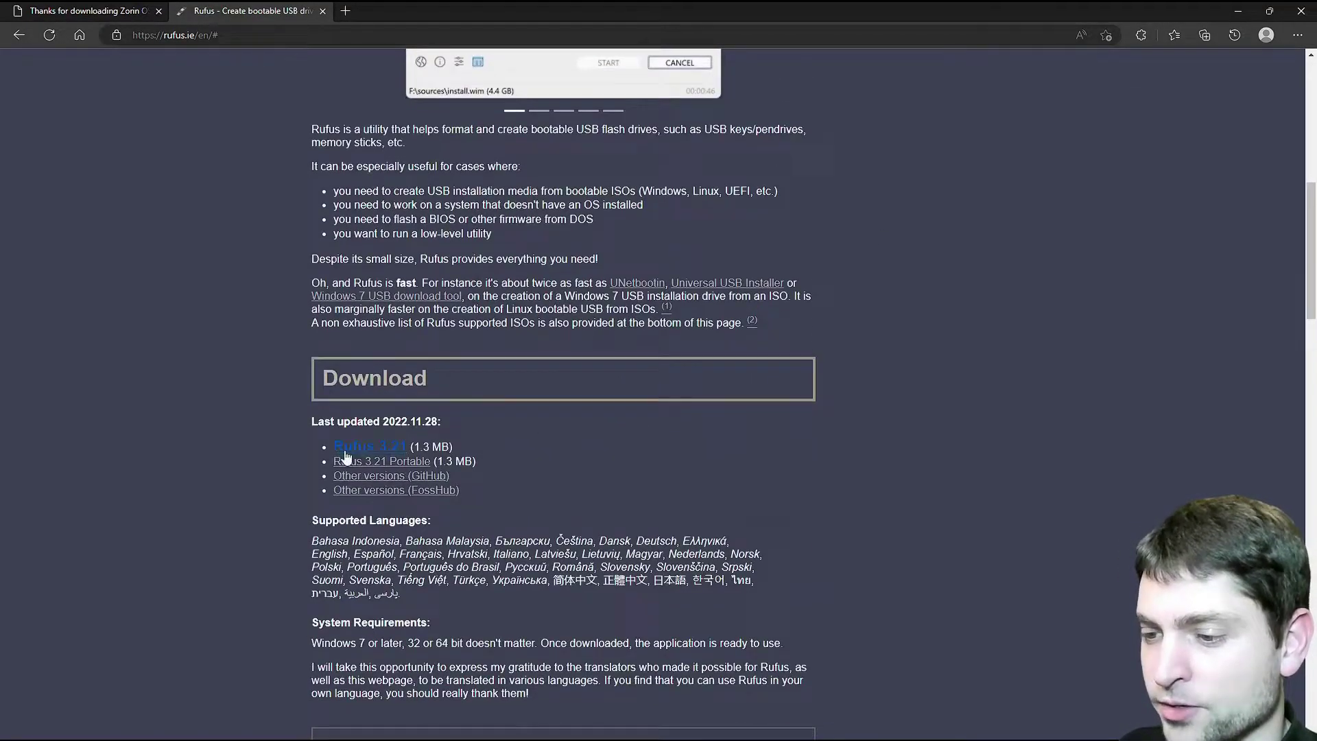
{"action": "left_click", "coordinate": [367, 449]}
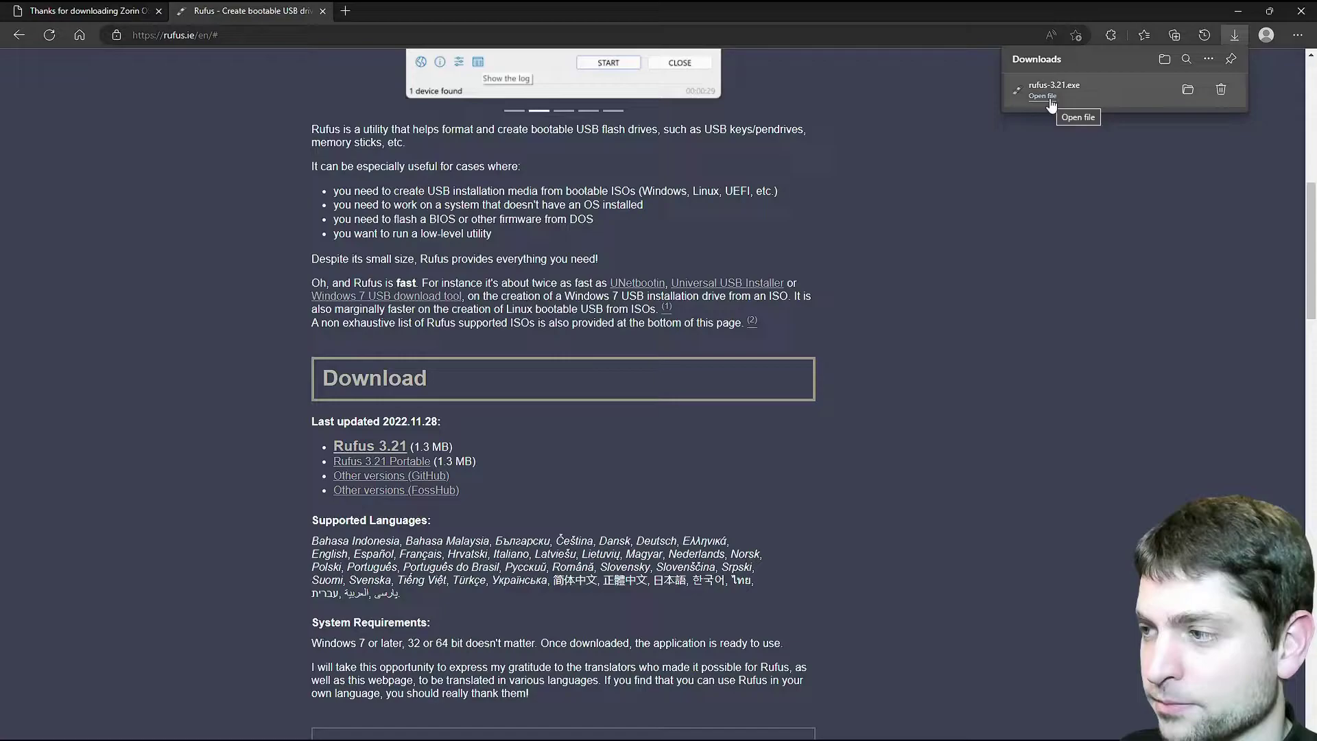
{"action": "left_click", "coordinate": [1043, 97]}
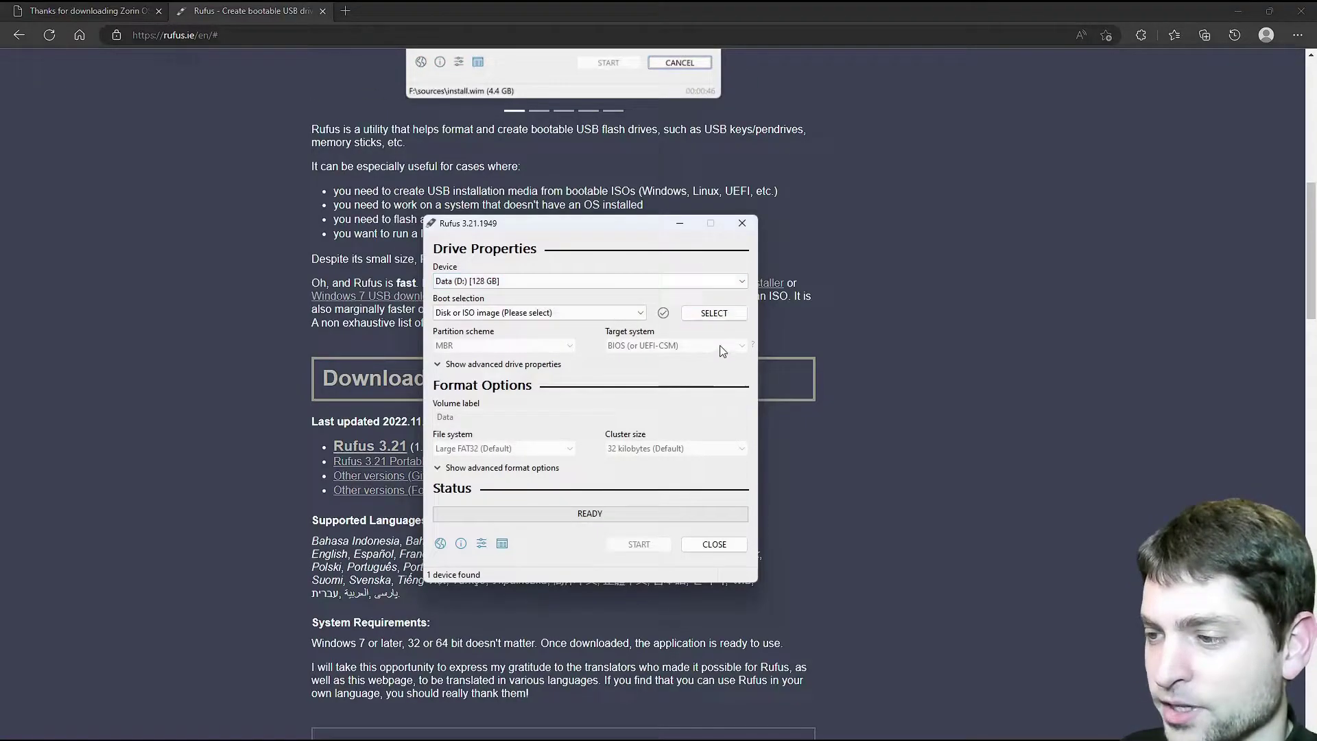
Write Zorin-OS-16.2-Core-64-bit-r1.iso to the USB drive in ISO Image mode, accepting data loss
{"action": "left_click", "coordinate": [713, 312]}
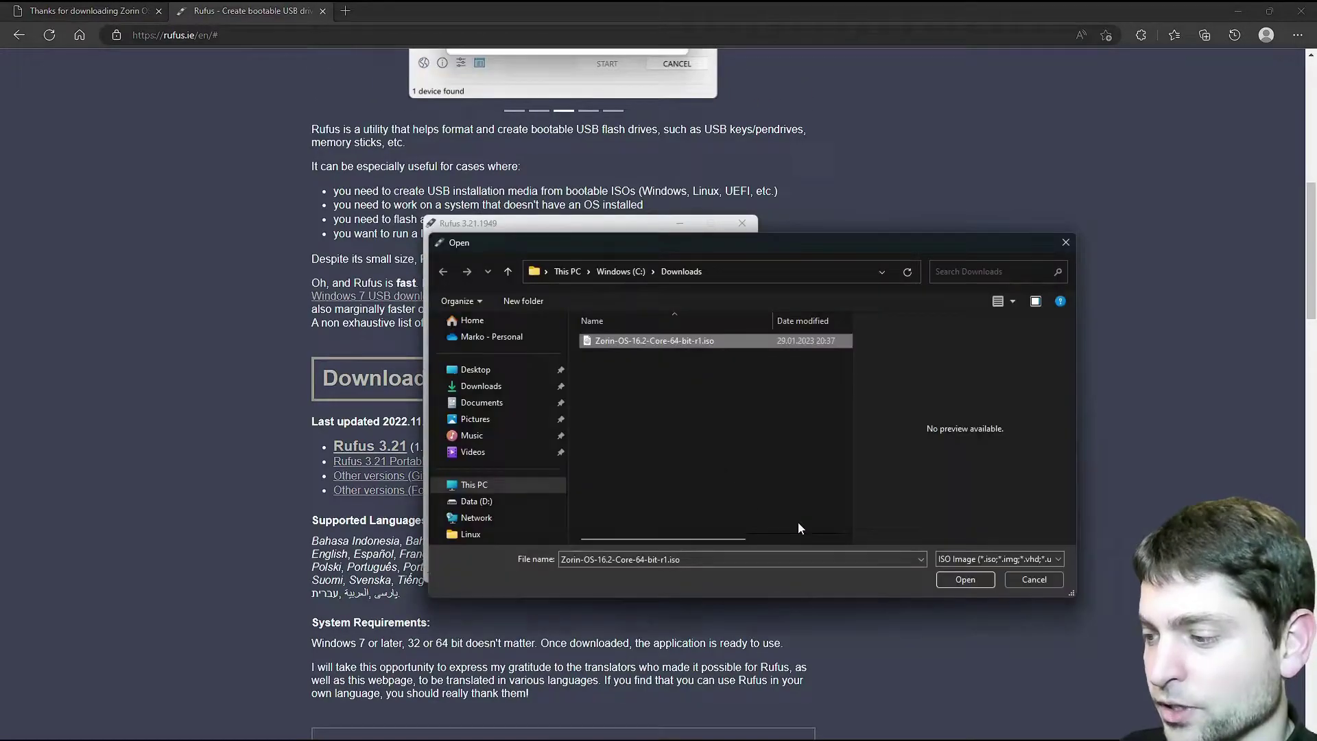
{"action": "left_click", "coordinate": [965, 579]}
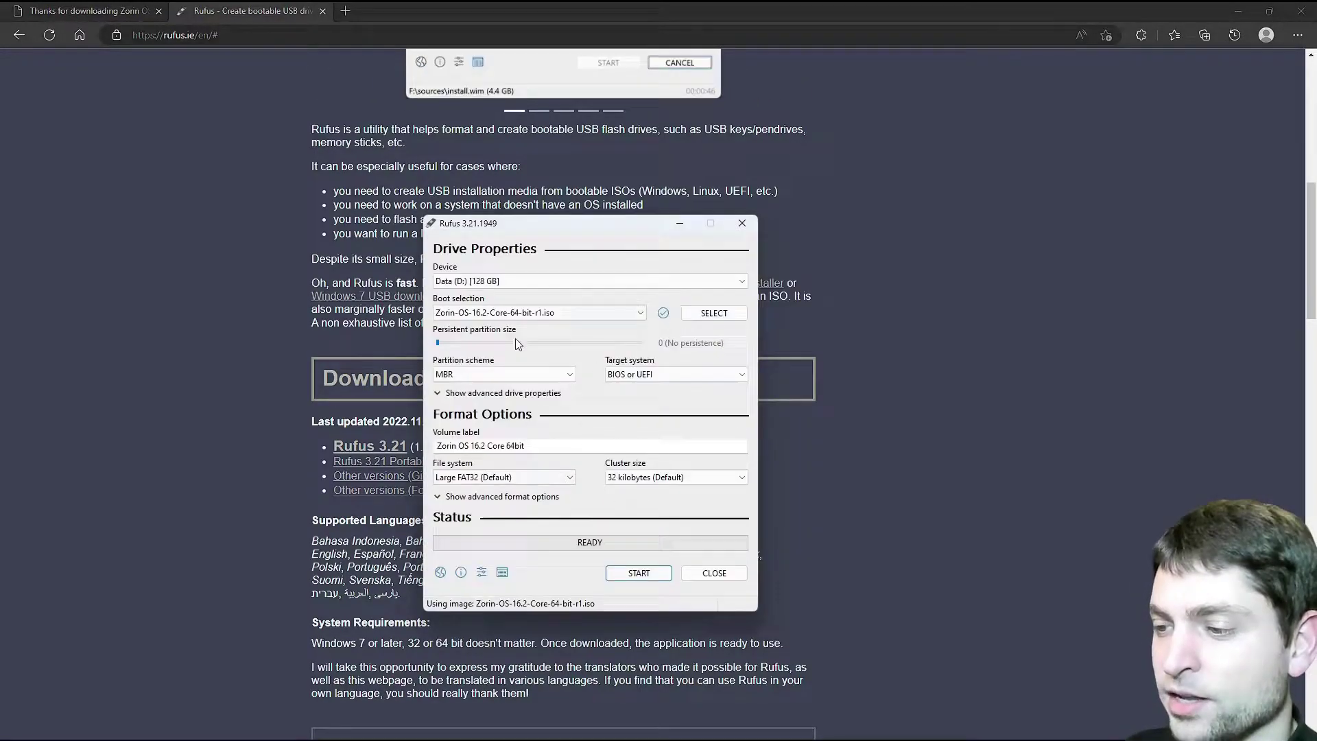
{"action": "left_click", "coordinate": [654, 572]}
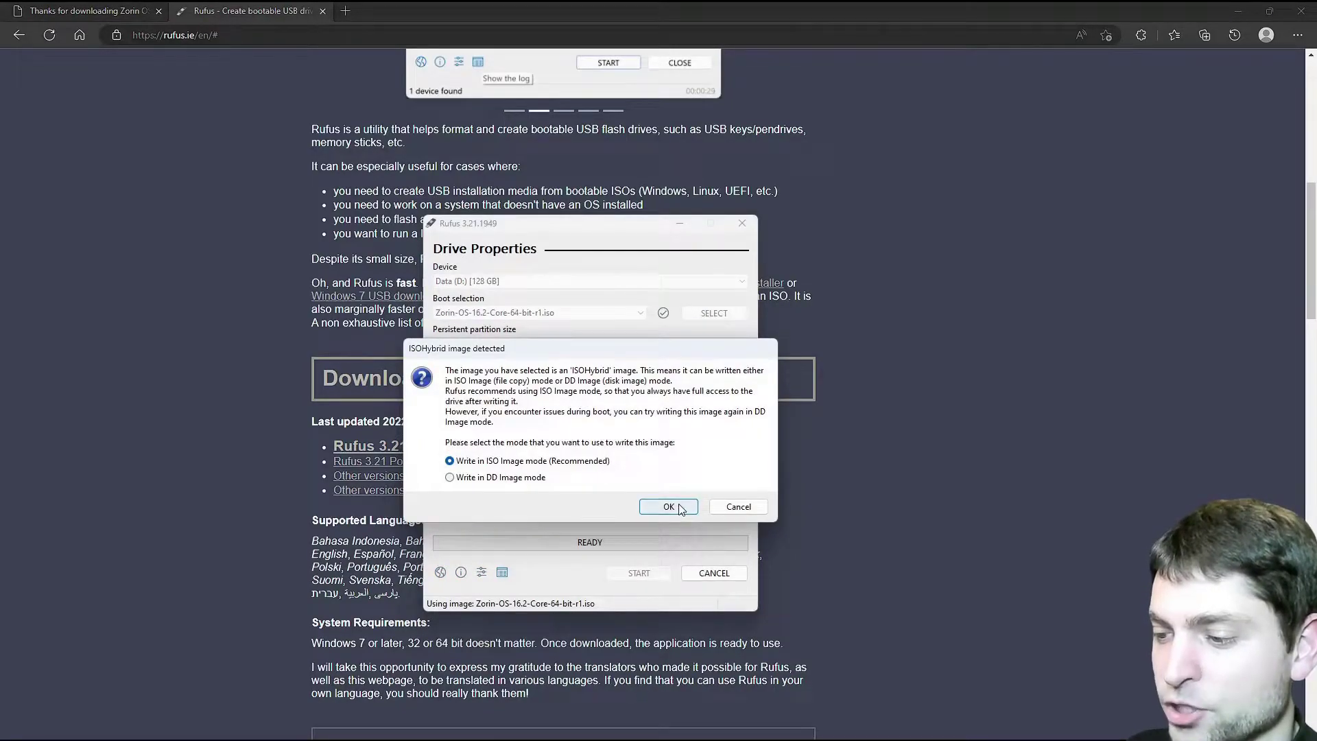
{"action": "left_click", "coordinate": [679, 508]}
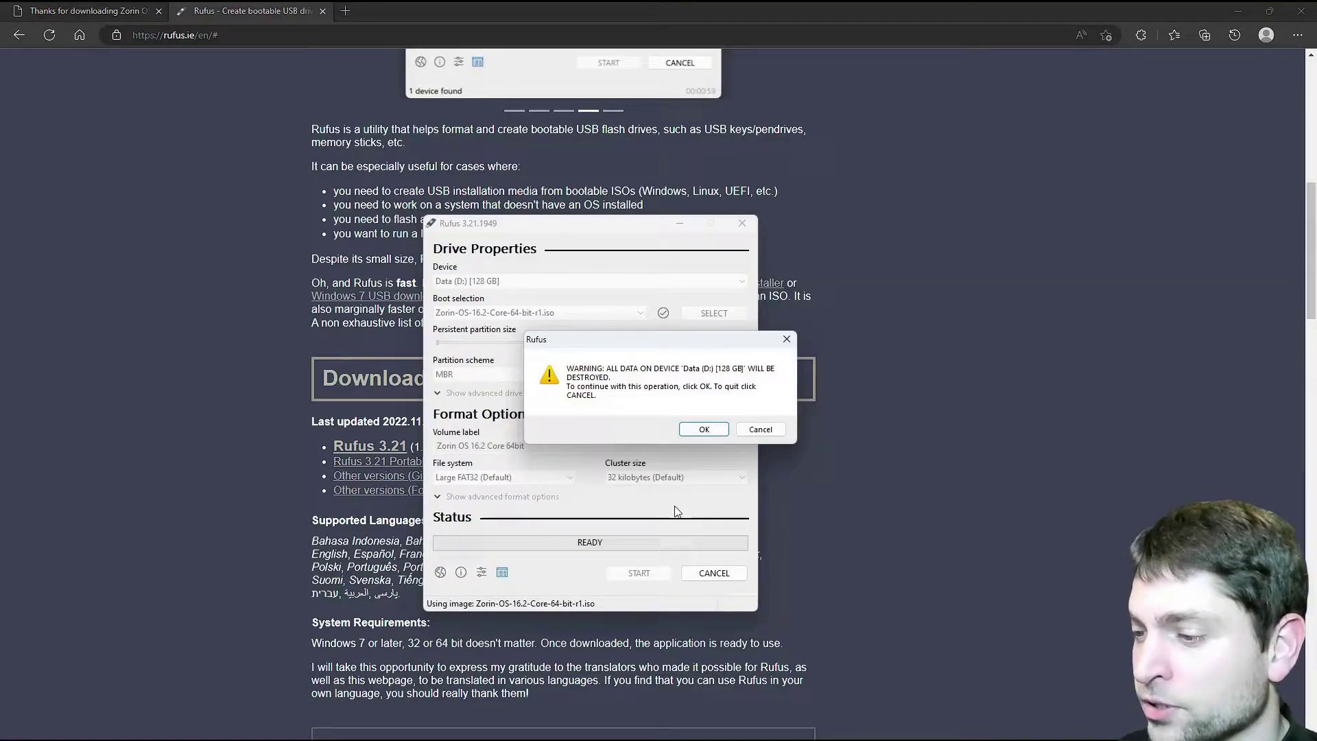
{"action": "left_click", "coordinate": [710, 431]}
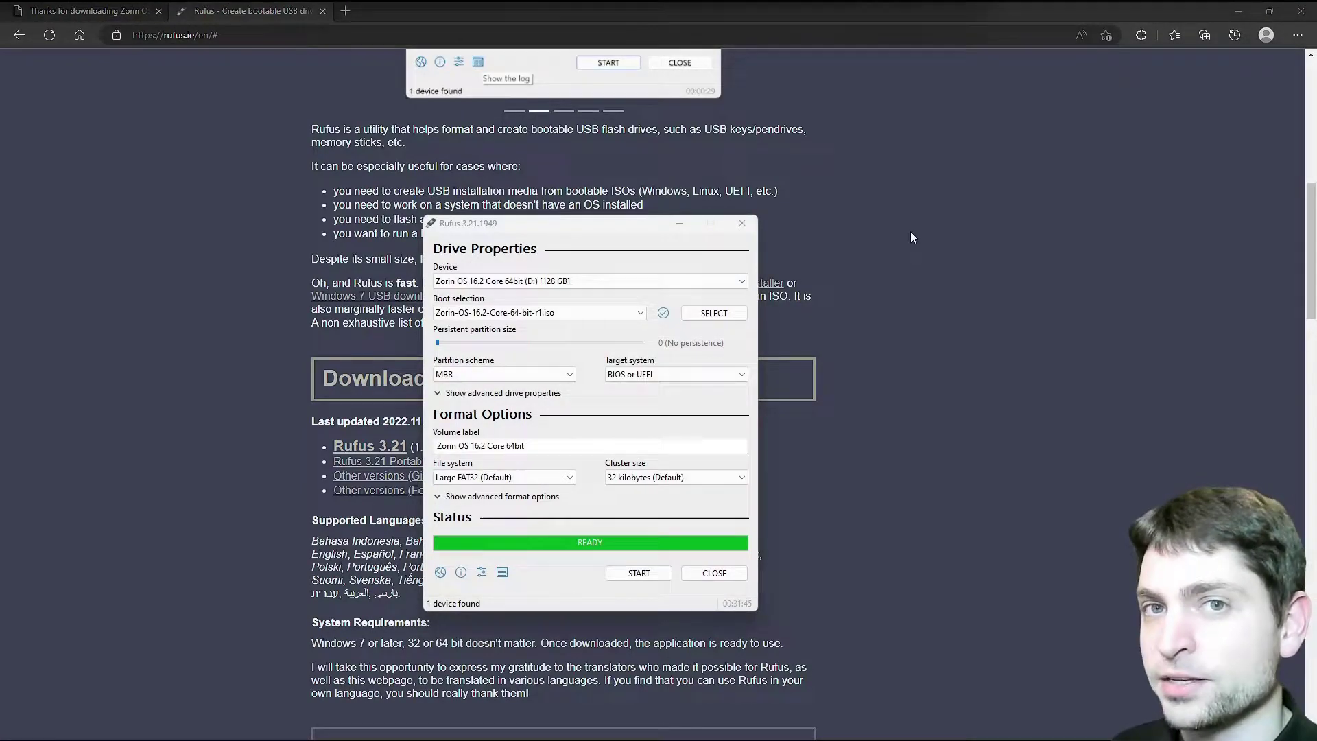
Close Rufus once the USB write has finished
{"action": "left_click", "coordinate": [714, 573]}
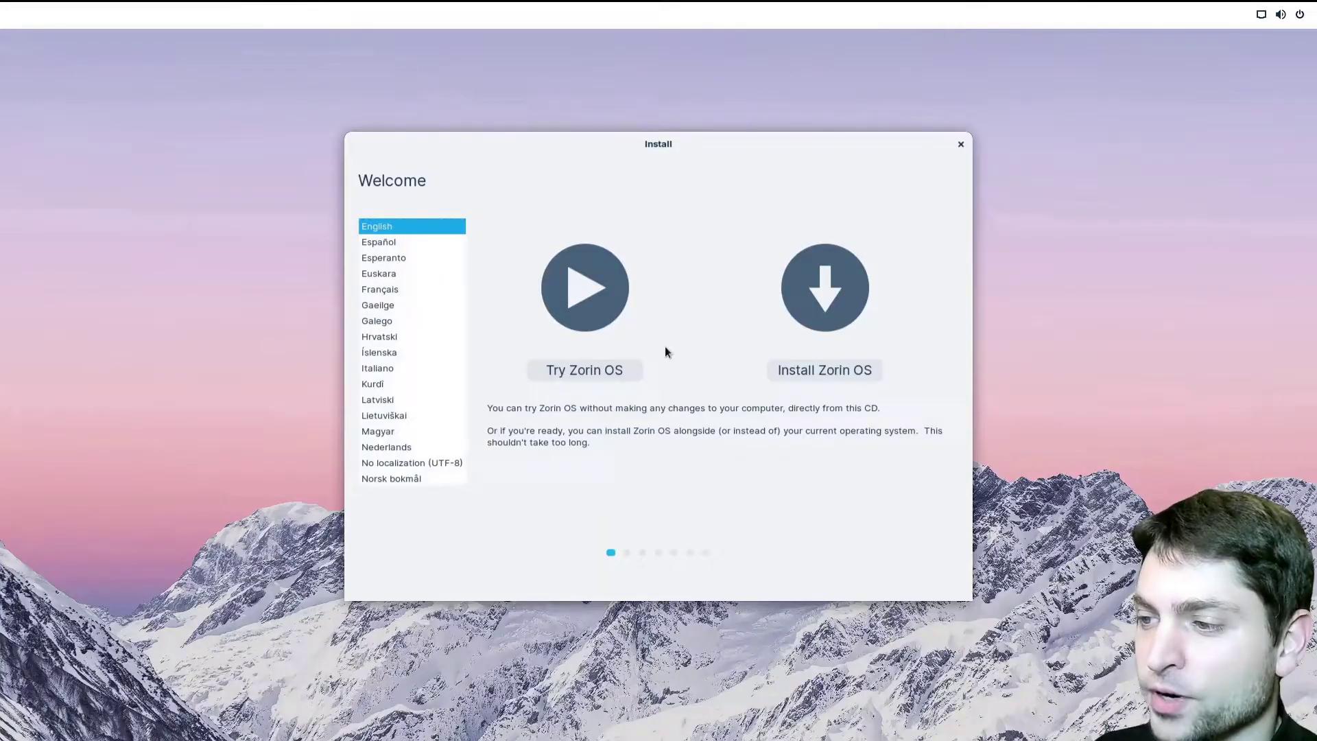
Choose Try Zorin OS at the installer's Welcome screen to load the live desktop
{"action": "left_click", "coordinate": [627, 370]}
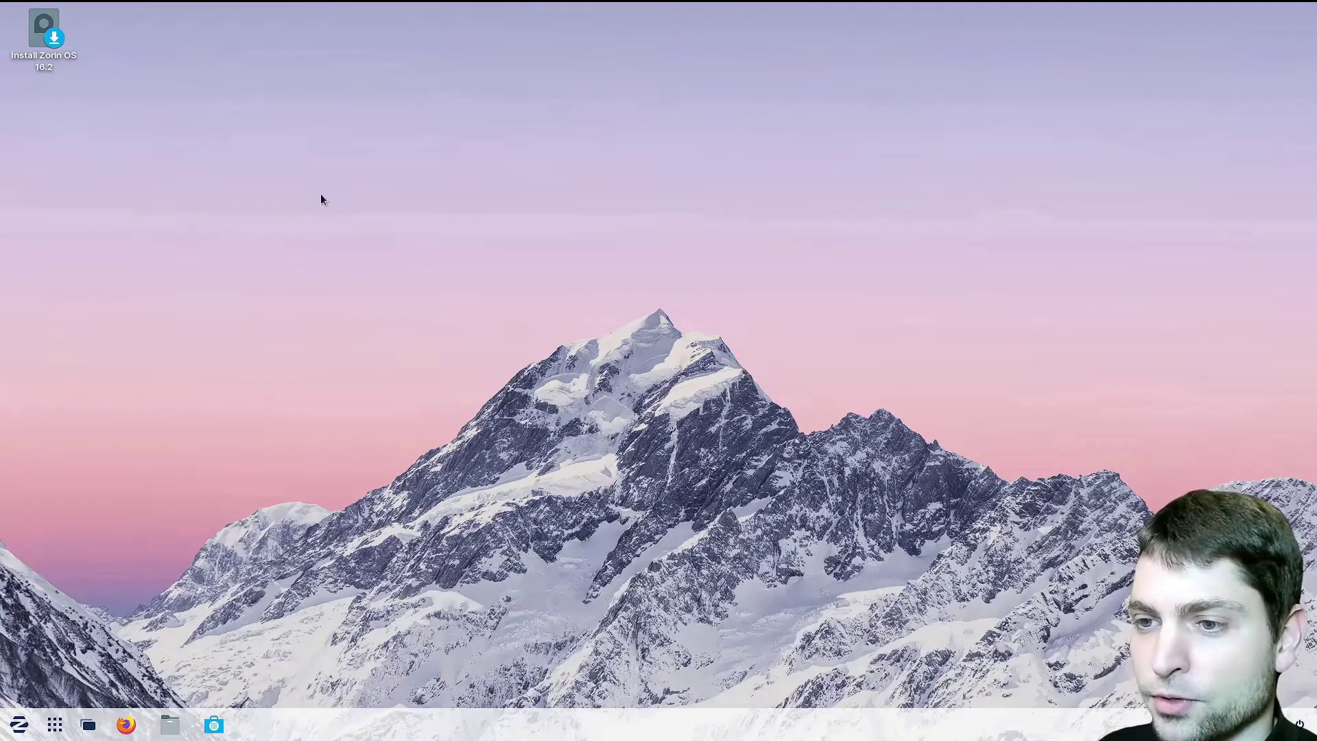
Start the installer, keep English, US keyboard and default updates, and pick 'Something else'
{"action": "double_click", "coordinate": [67, 56]}
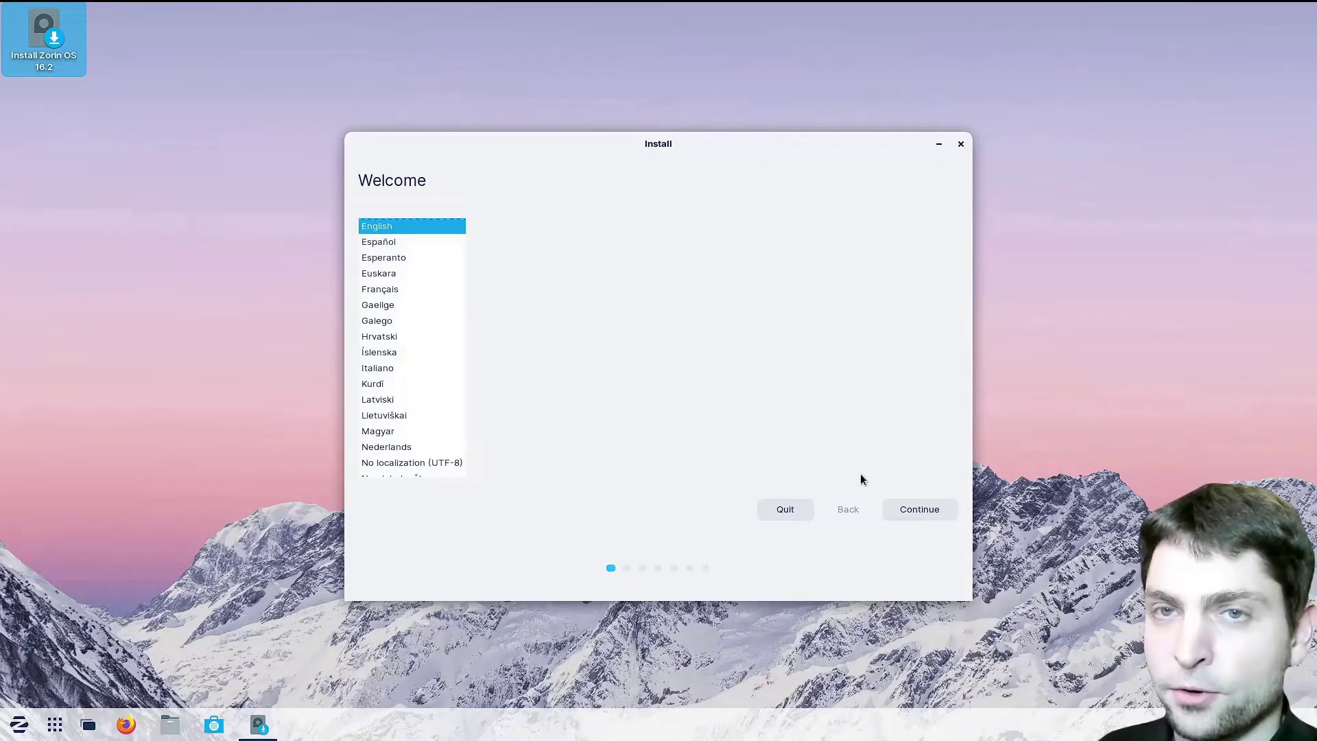
{"action": "left_click", "coordinate": [916, 508]}
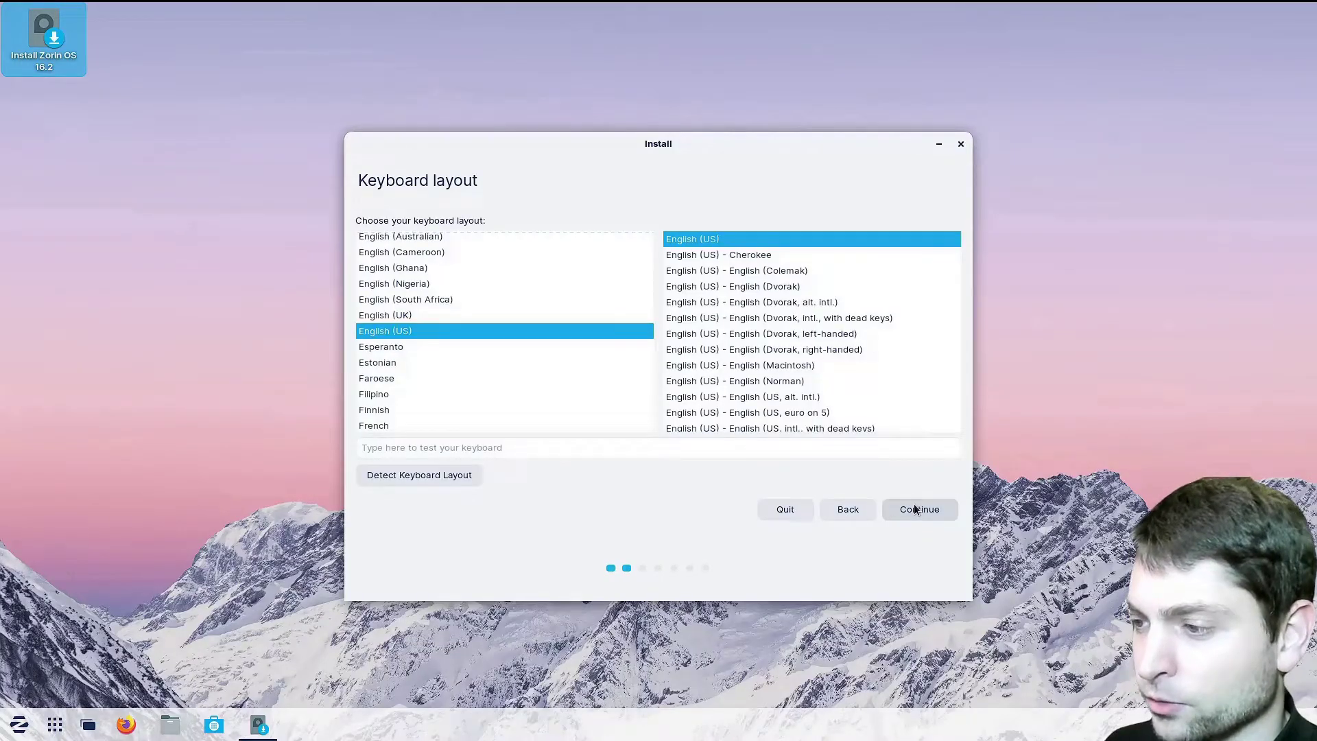
{"action": "left_click", "coordinate": [914, 508]}
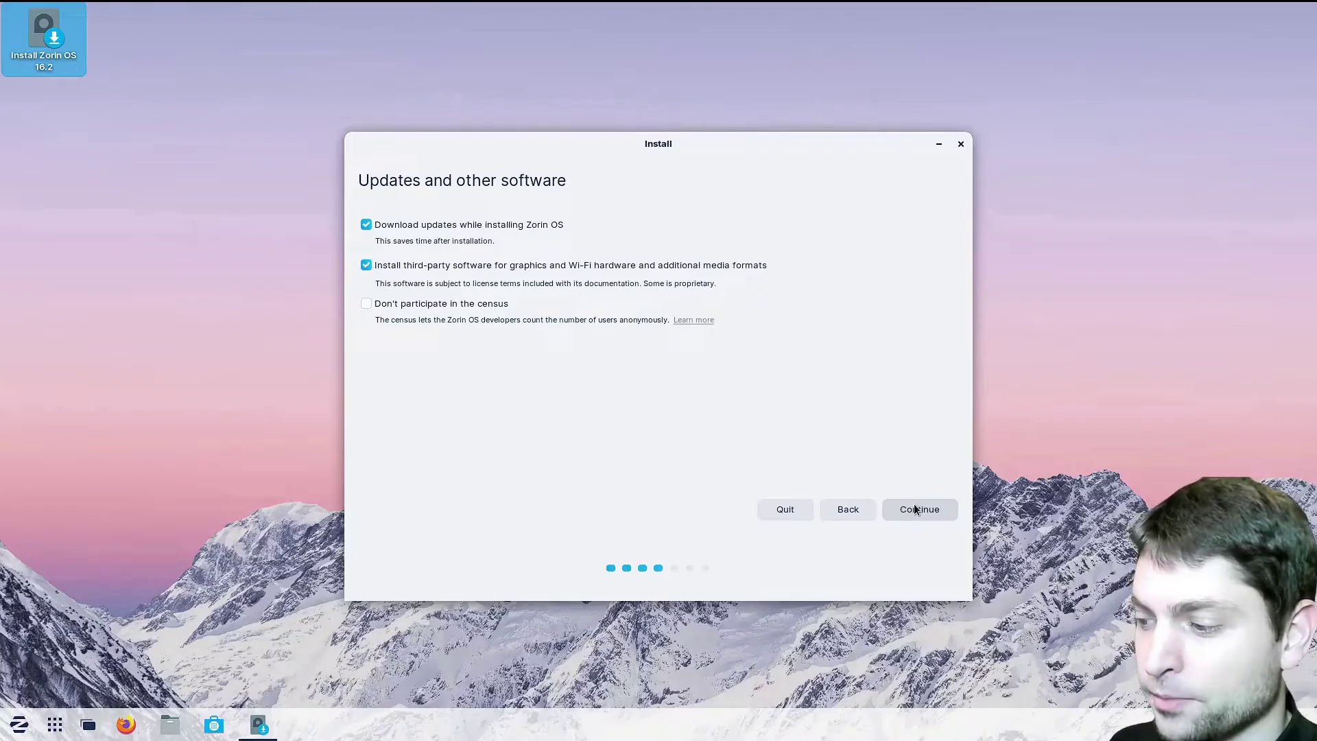
{"action": "left_click", "coordinate": [915, 508]}
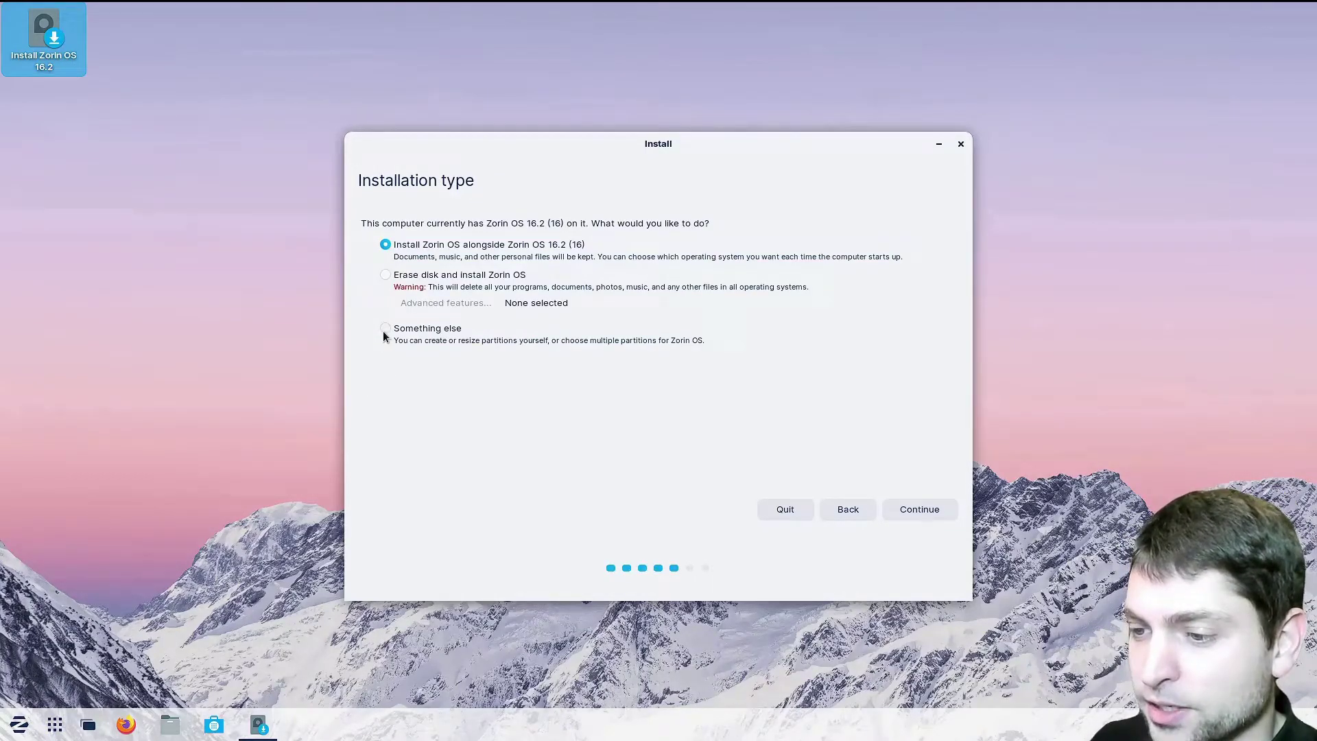
{"action": "left_click", "coordinate": [384, 329]}
{"action": "left_click", "coordinate": [920, 512]}
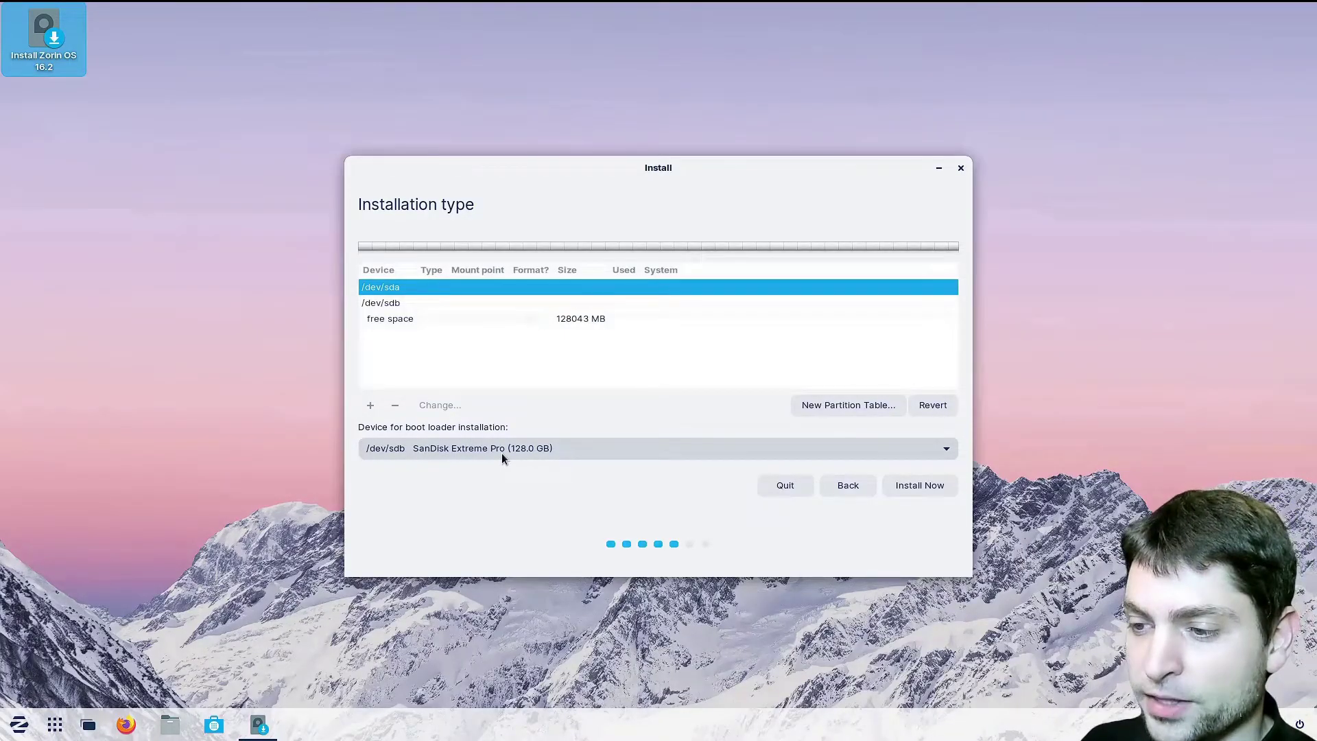
Create a fresh empty partition table on /dev/sdb
{"action": "left_click", "coordinate": [428, 303]}
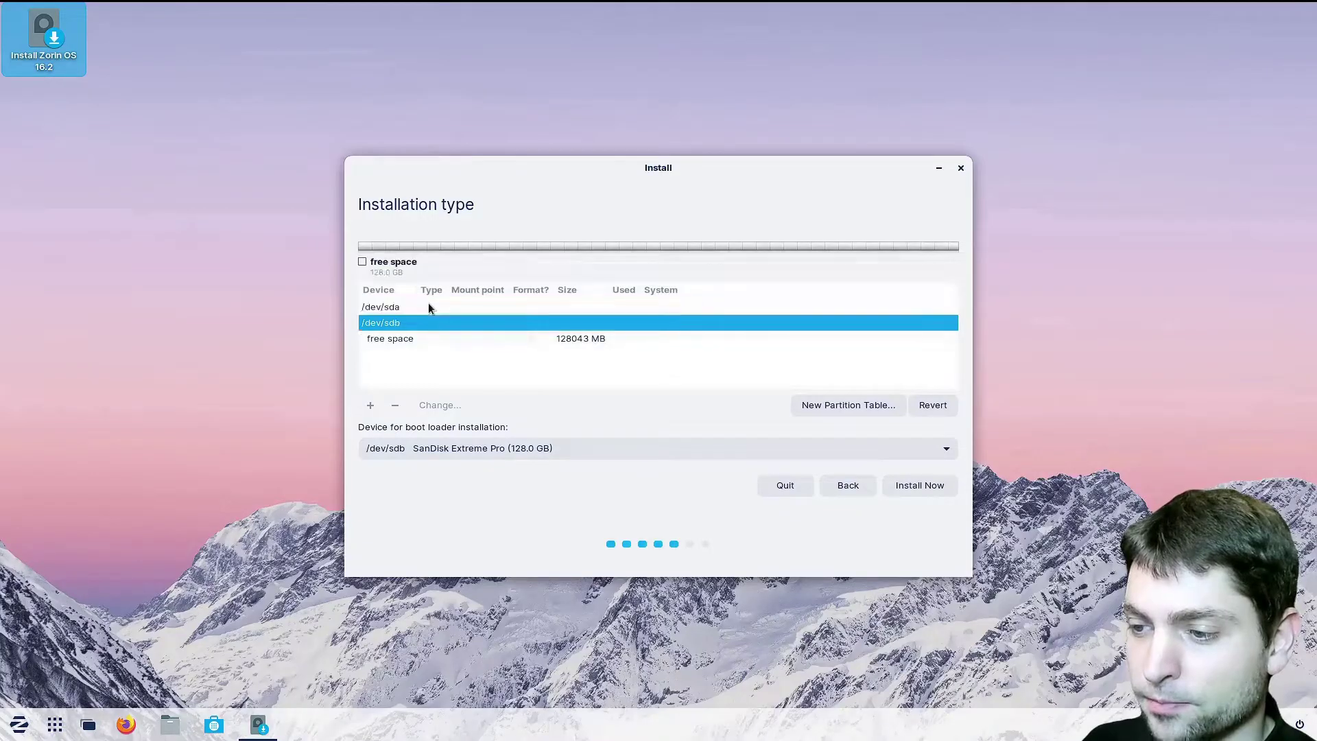
{"action": "left_click", "coordinate": [799, 406]}
{"action": "left_click", "coordinate": [956, 396]}
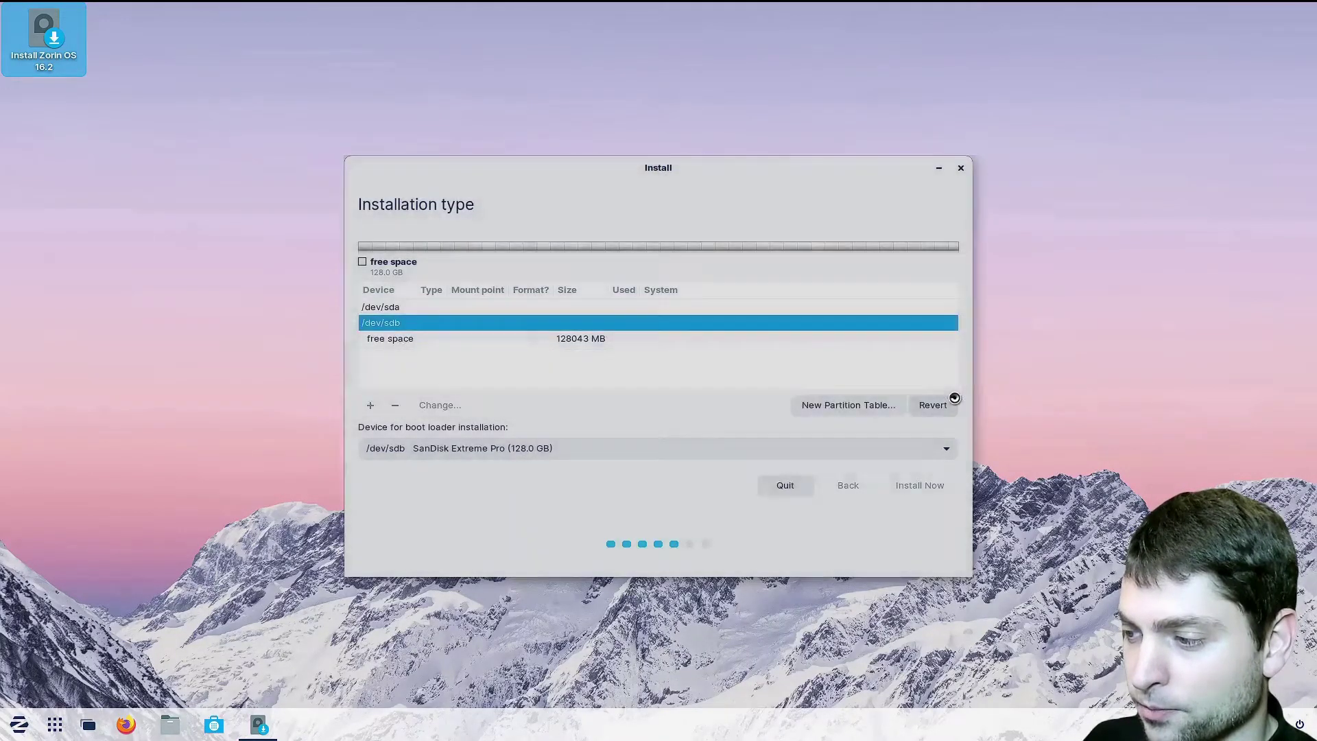
Add a 500 MB EFI System Partition at the start of the free space
{"action": "left_click", "coordinate": [398, 303]}
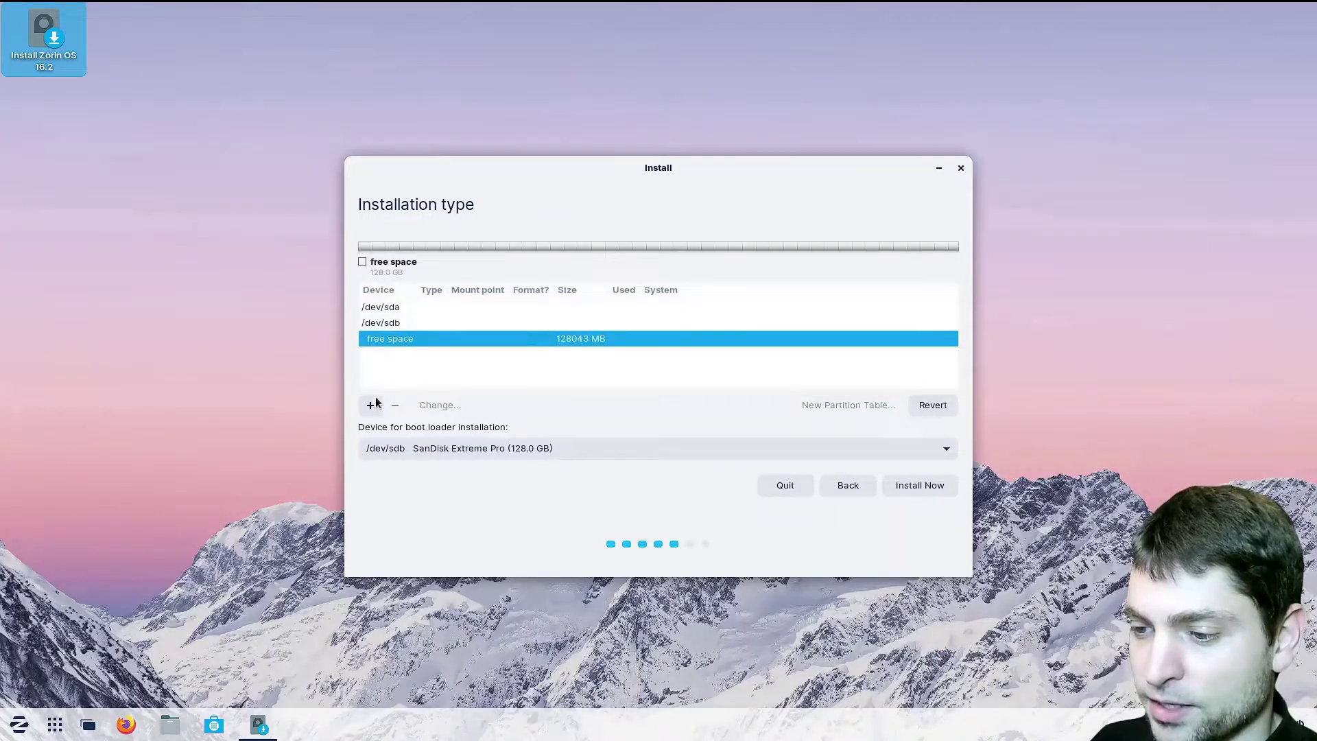
{"action": "left_click", "coordinate": [371, 405]}
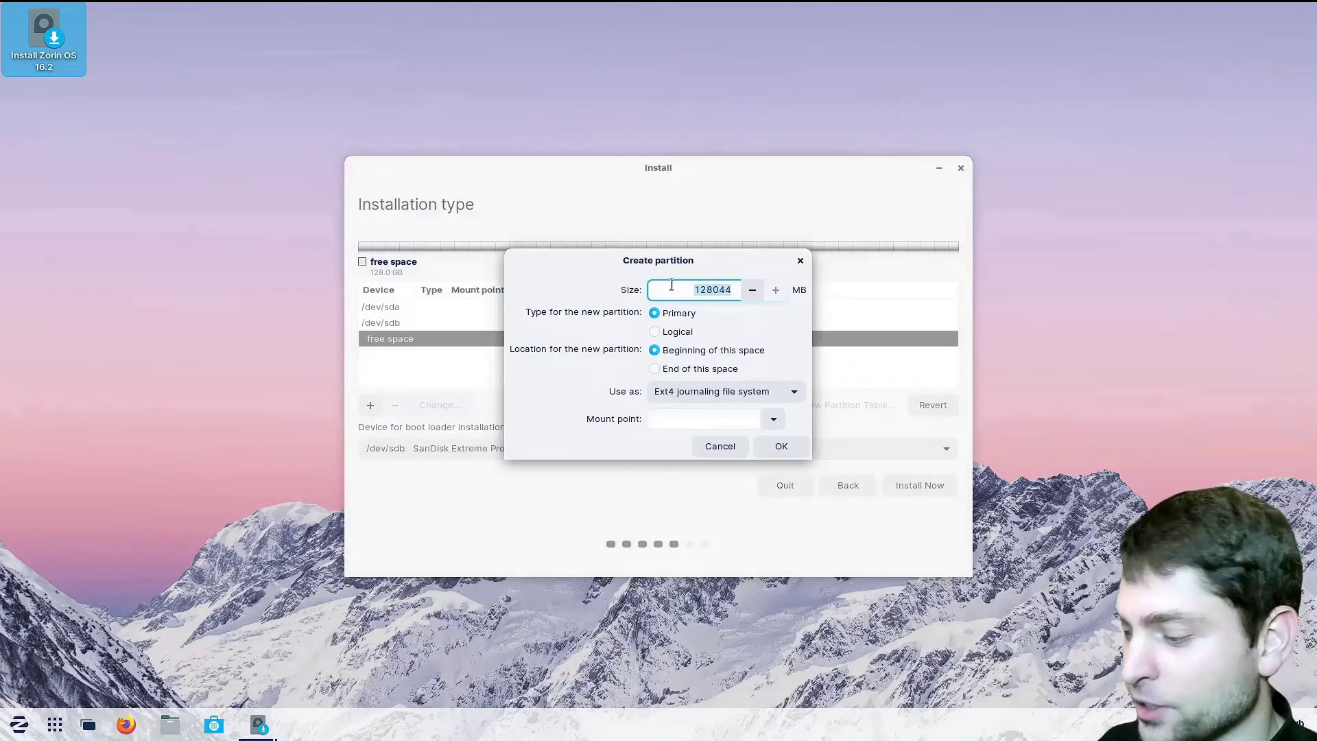
{"action": "key", "text": "BackSpace"}
{"action": "type", "text": "500"}
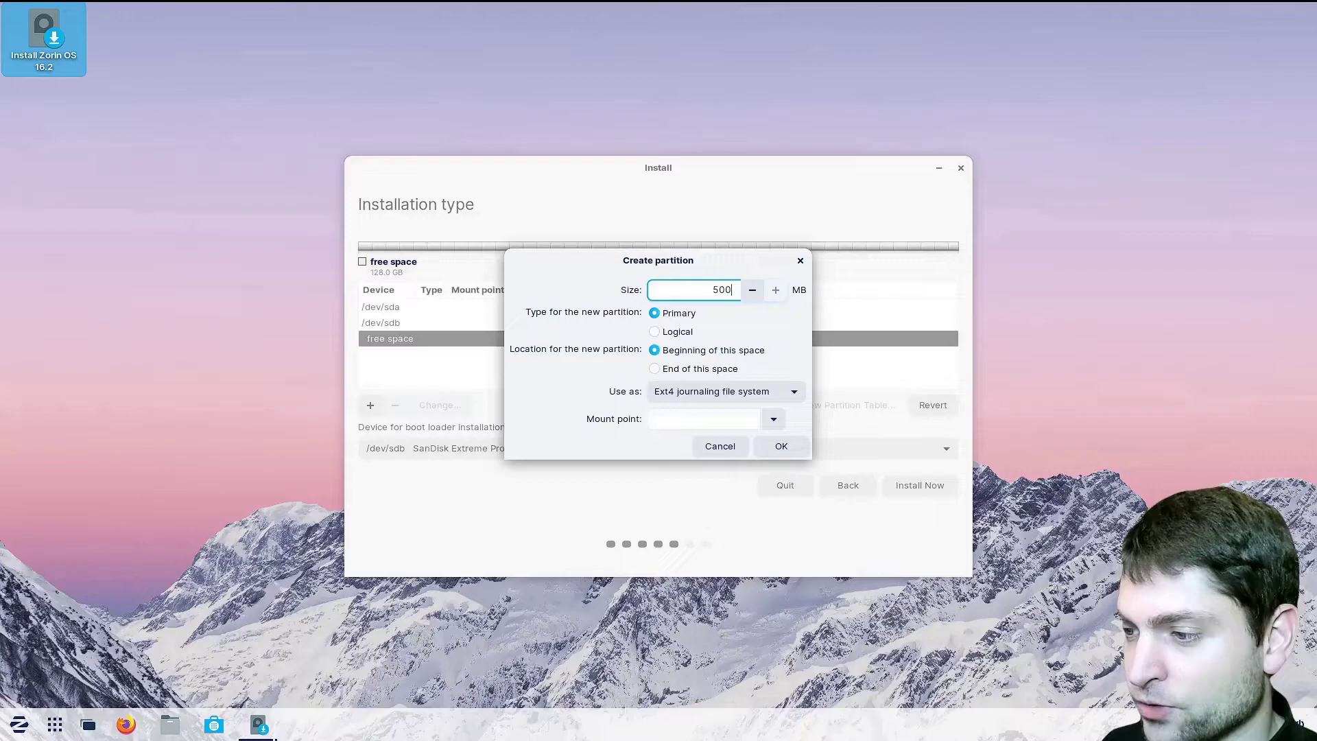
{"action": "left_click", "coordinate": [800, 394]}
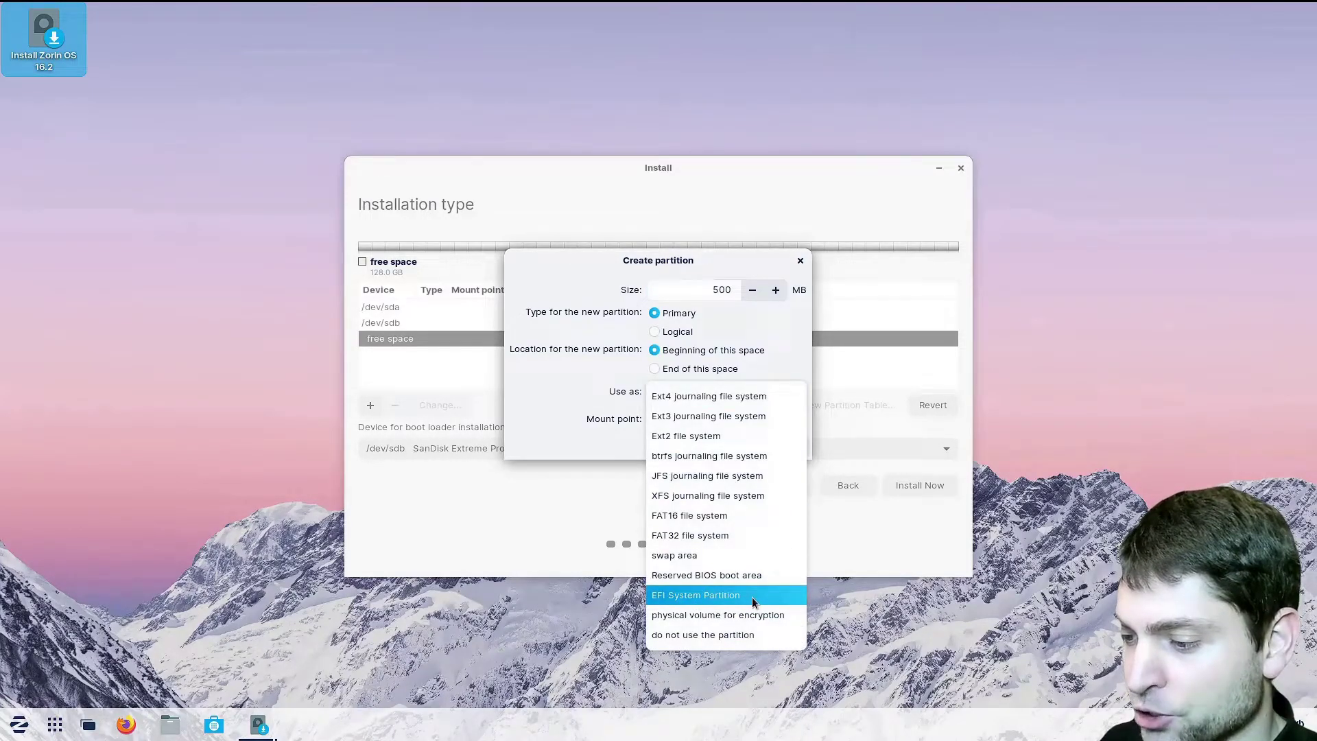
{"action": "left_click", "coordinate": [752, 597]}
{"action": "left_click", "coordinate": [782, 418]}
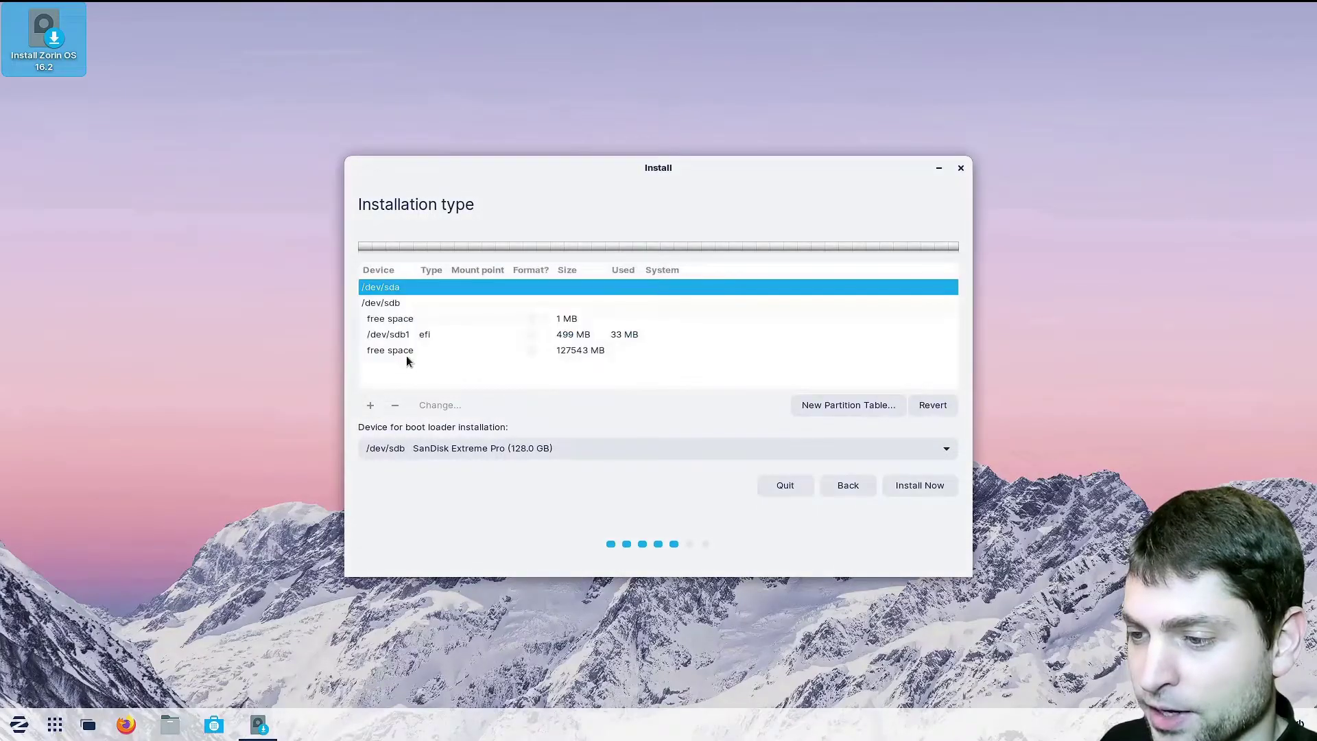
Create a formatted ext4 root partition mounted at / in the remaining space, then start the install
{"action": "left_click", "coordinate": [404, 350]}
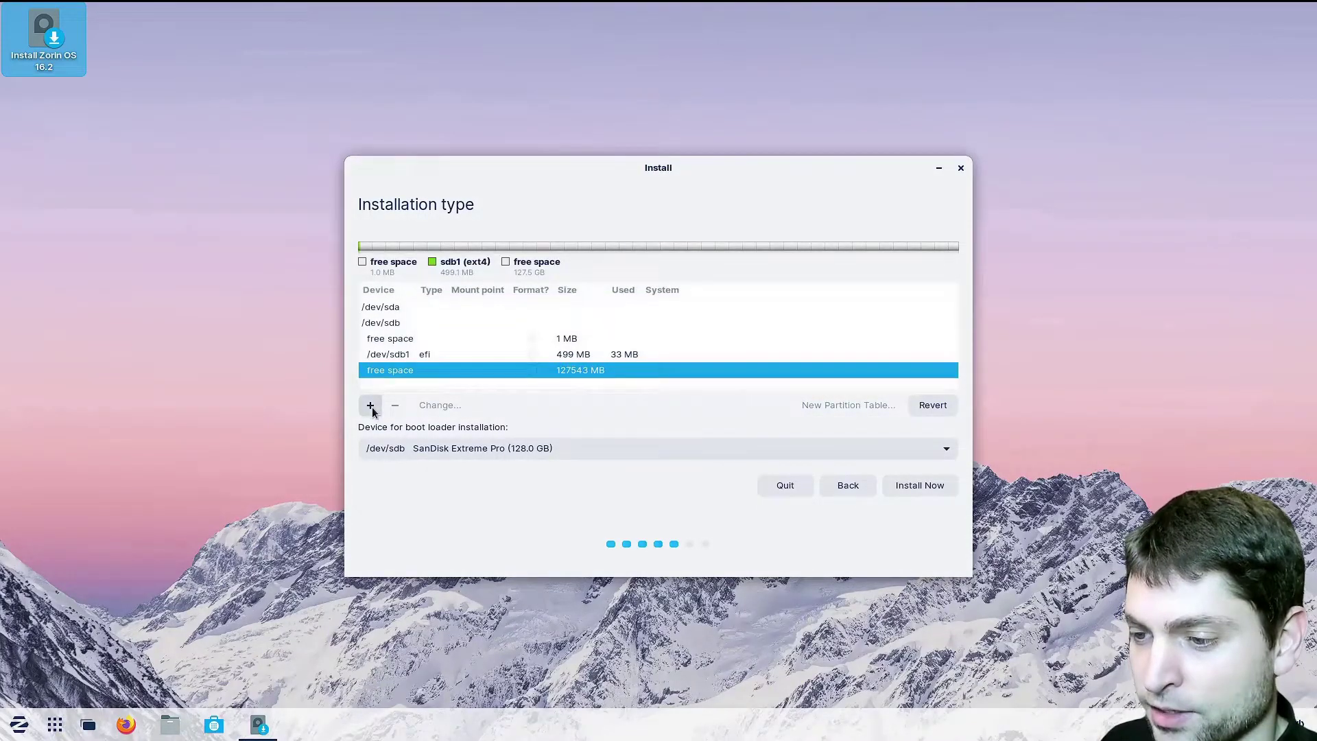
{"action": "left_click", "coordinate": [370, 405]}
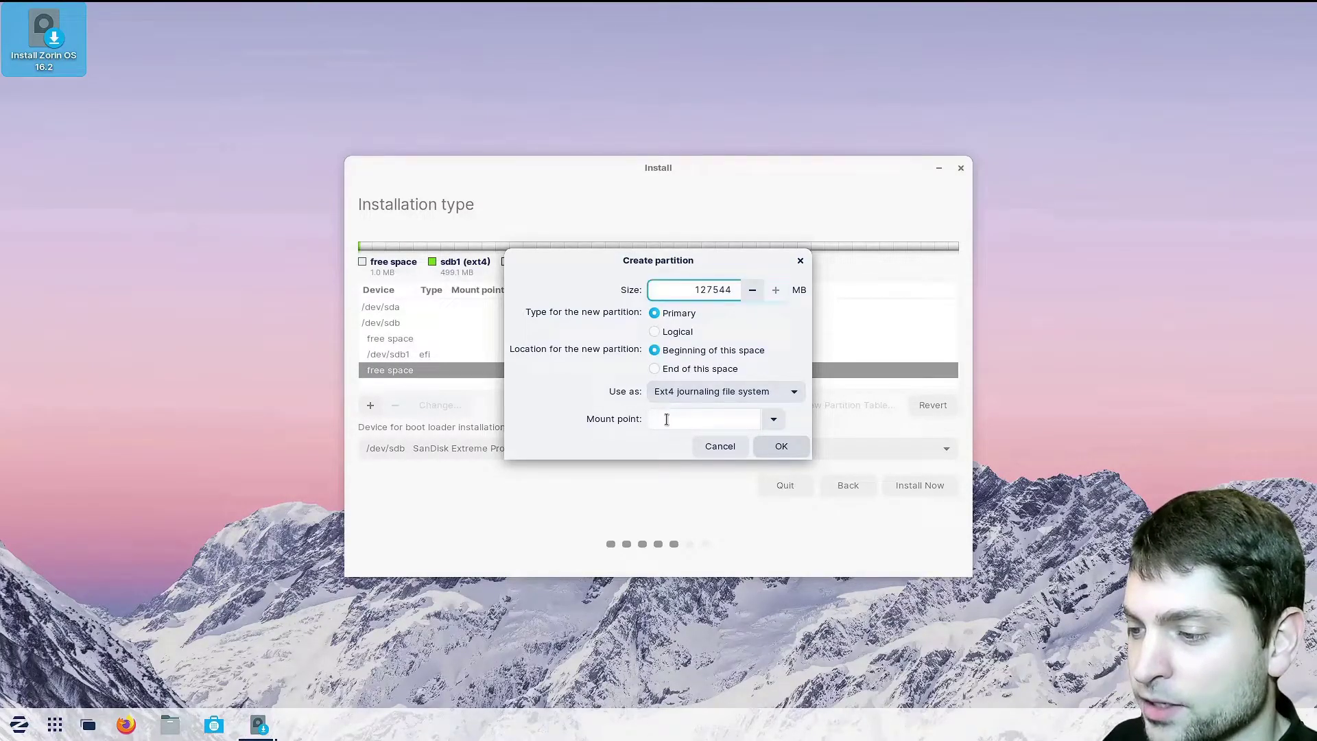
{"action": "left_click", "coordinate": [664, 420]}
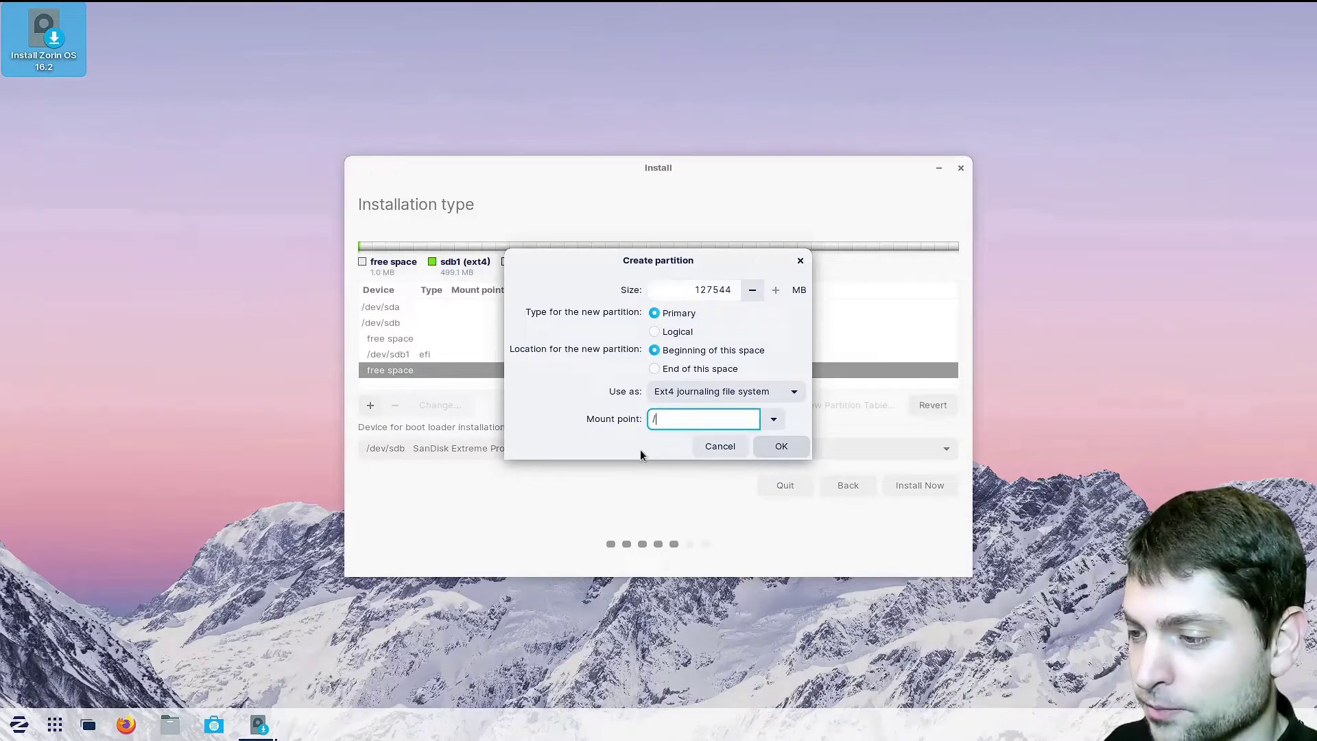
{"action": "left_click", "coordinate": [800, 450]}
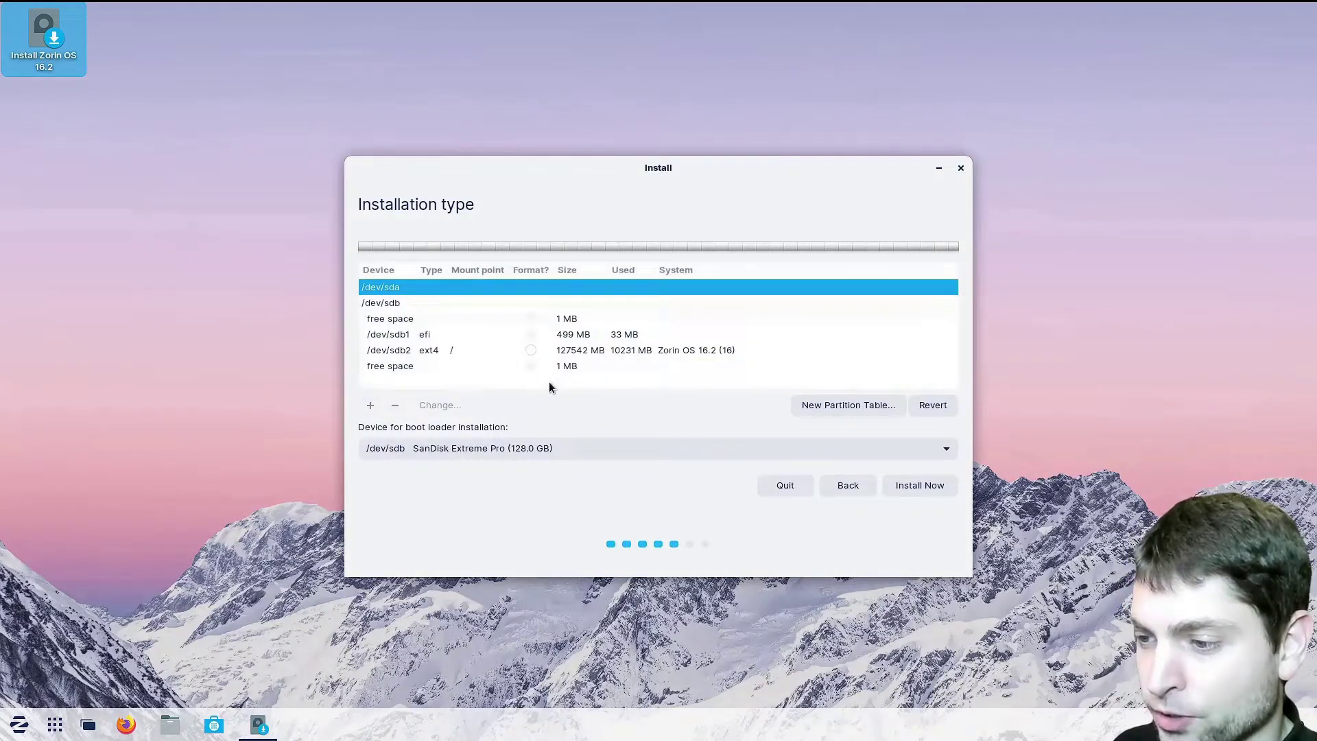
{"action": "left_click", "coordinate": [531, 351]}
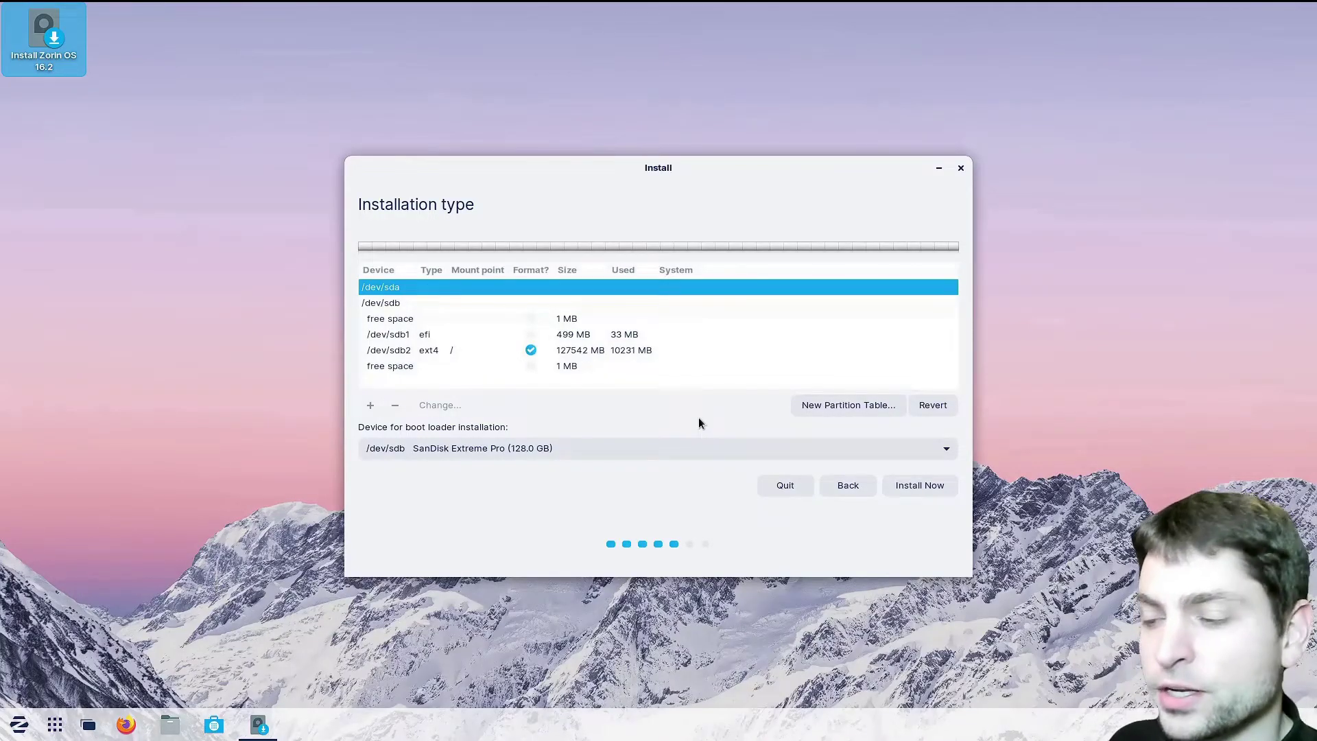
{"action": "left_click", "coordinate": [949, 487]}
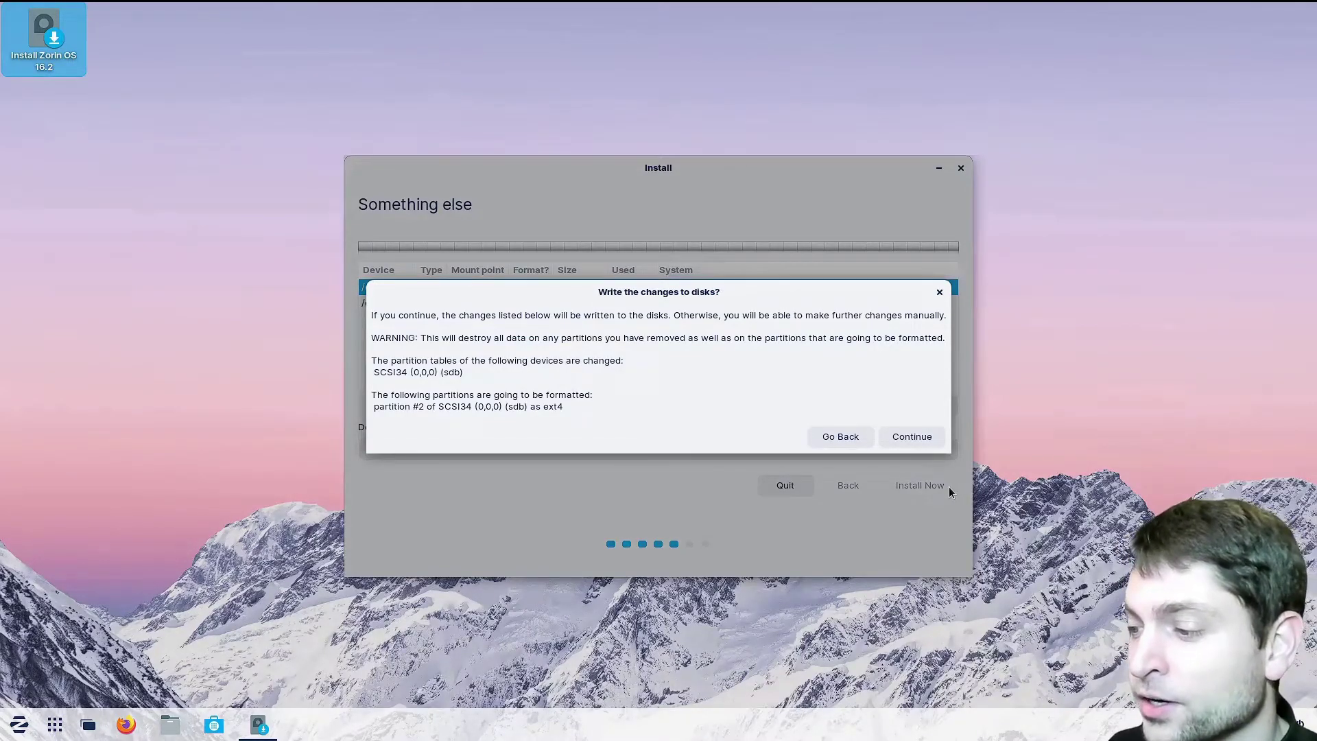
Confirm the disk changes, accept New York, set the account password, and continue testing after installing
{"action": "left_click", "coordinate": [922, 440]}
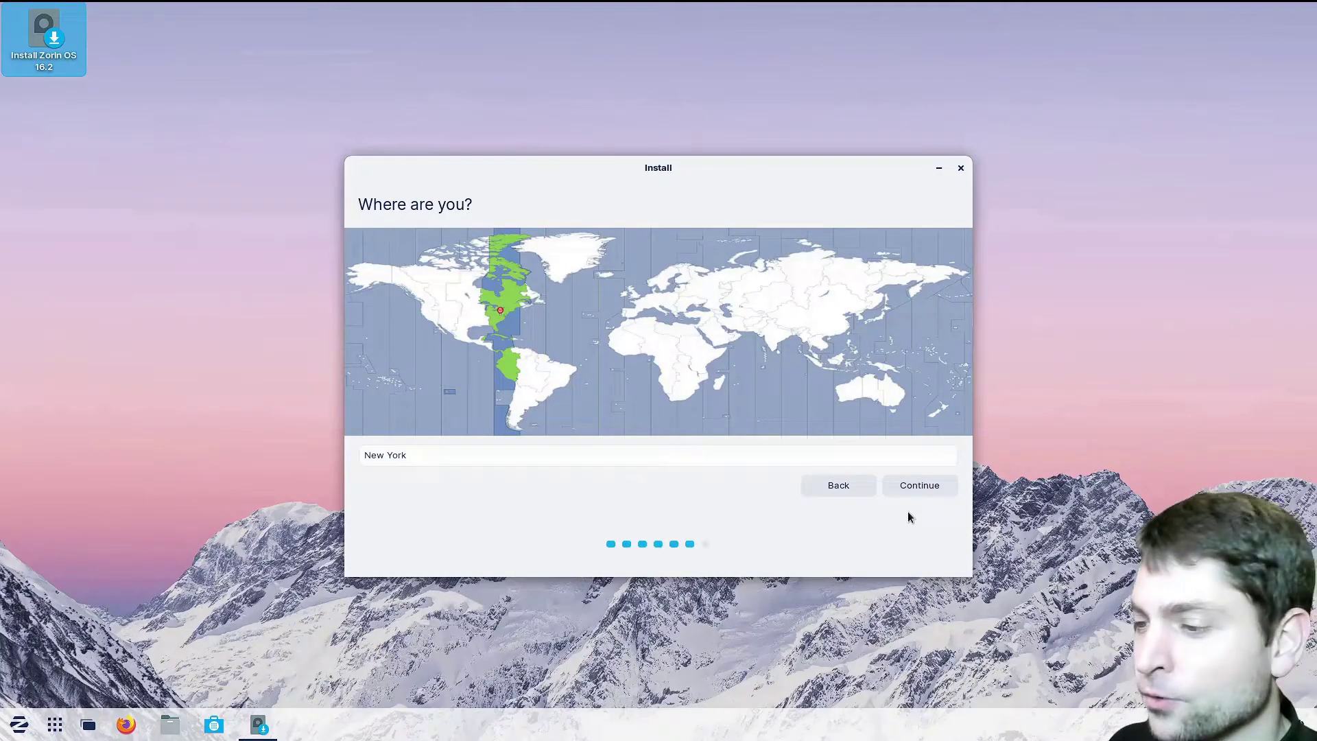
{"action": "left_click", "coordinate": [922, 491]}
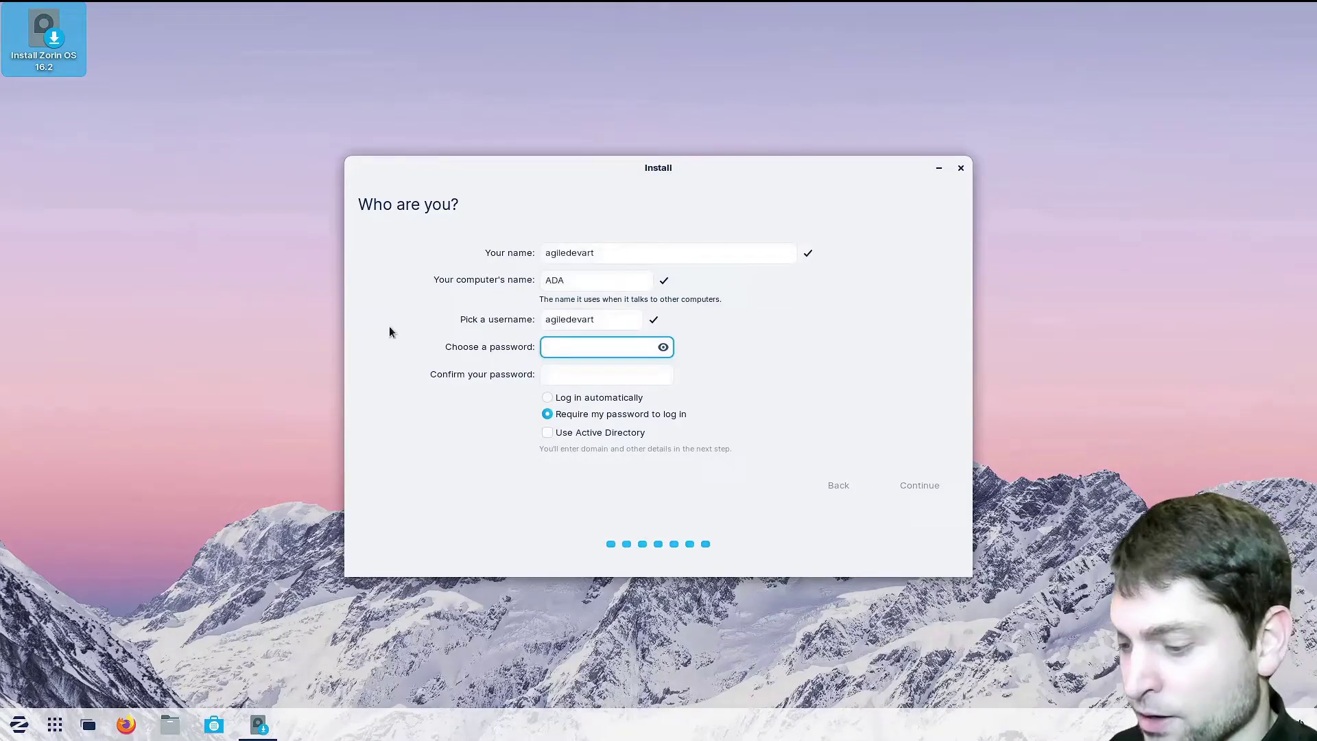
{"action": "type", "text": "12345"}
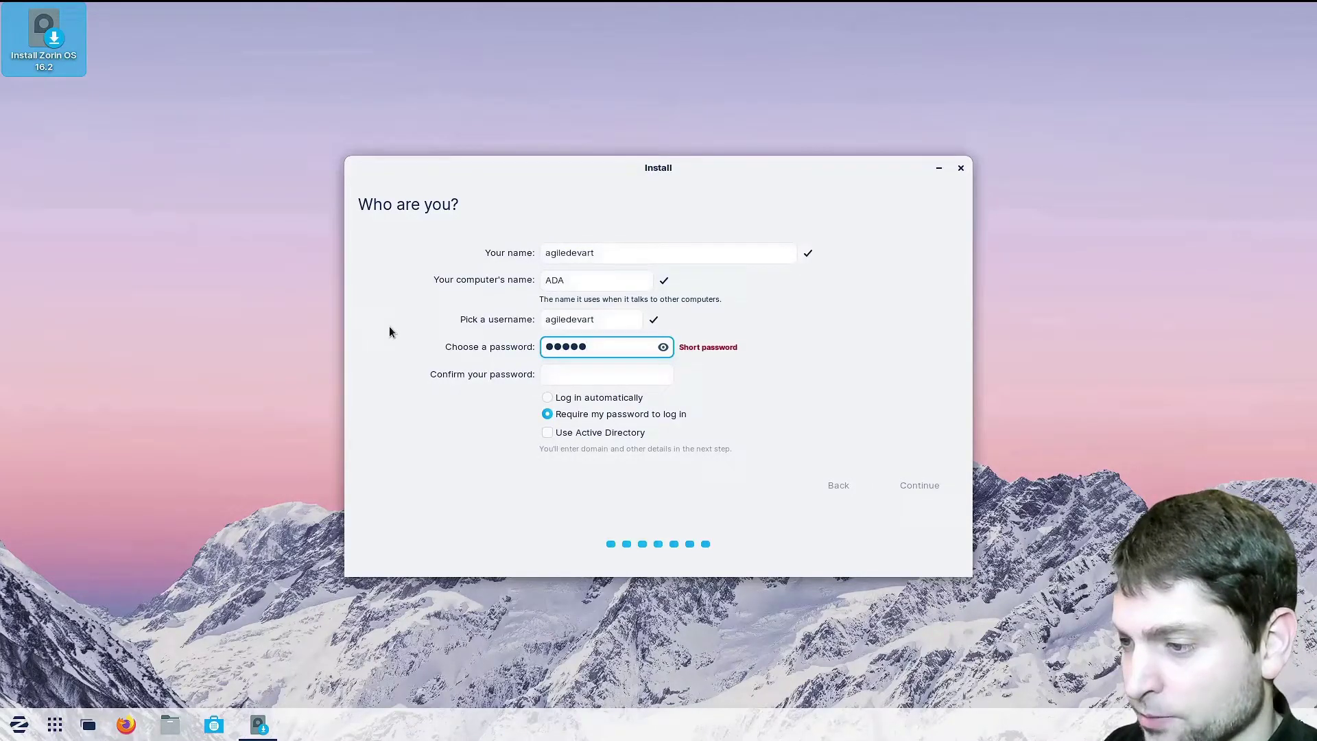
{"action": "key", "text": "Tab"}
{"action": "type", "text": "12345"}
{"action": "key", "text": "Return"}
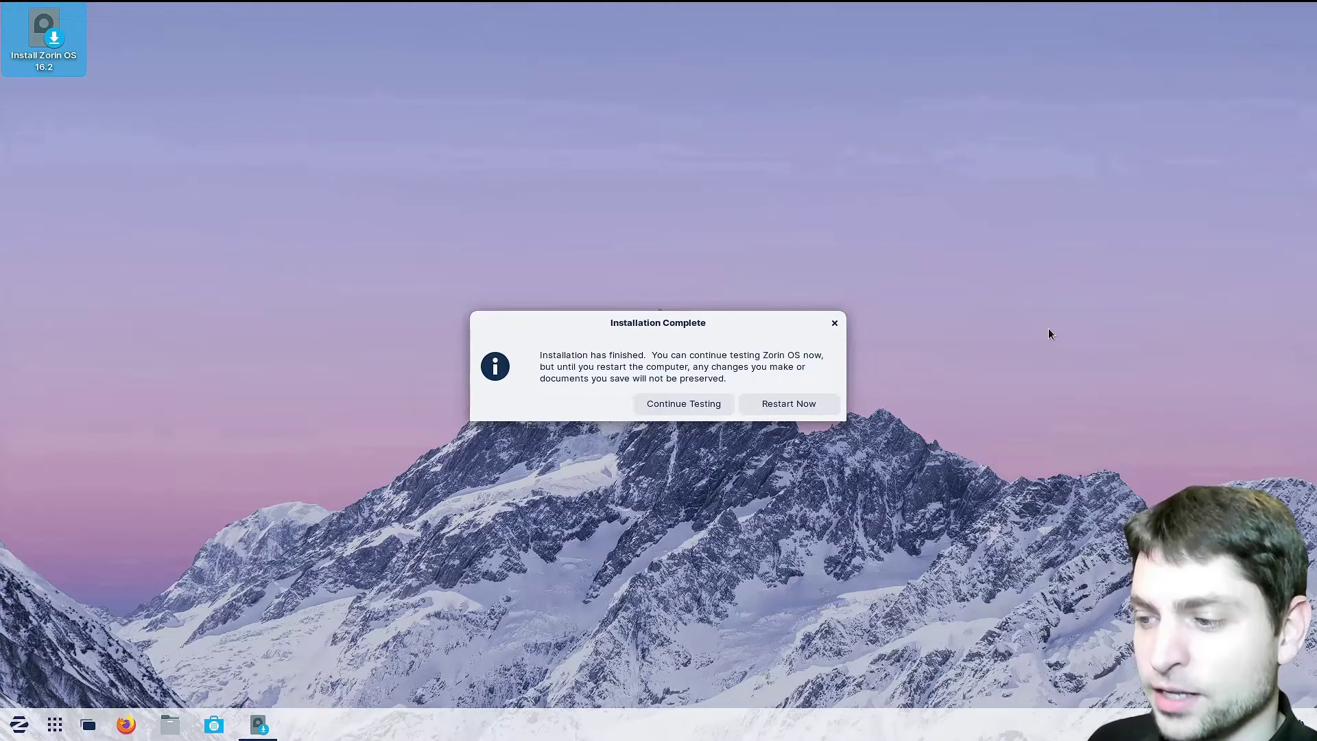
{"action": "left_click", "coordinate": [686, 406]}
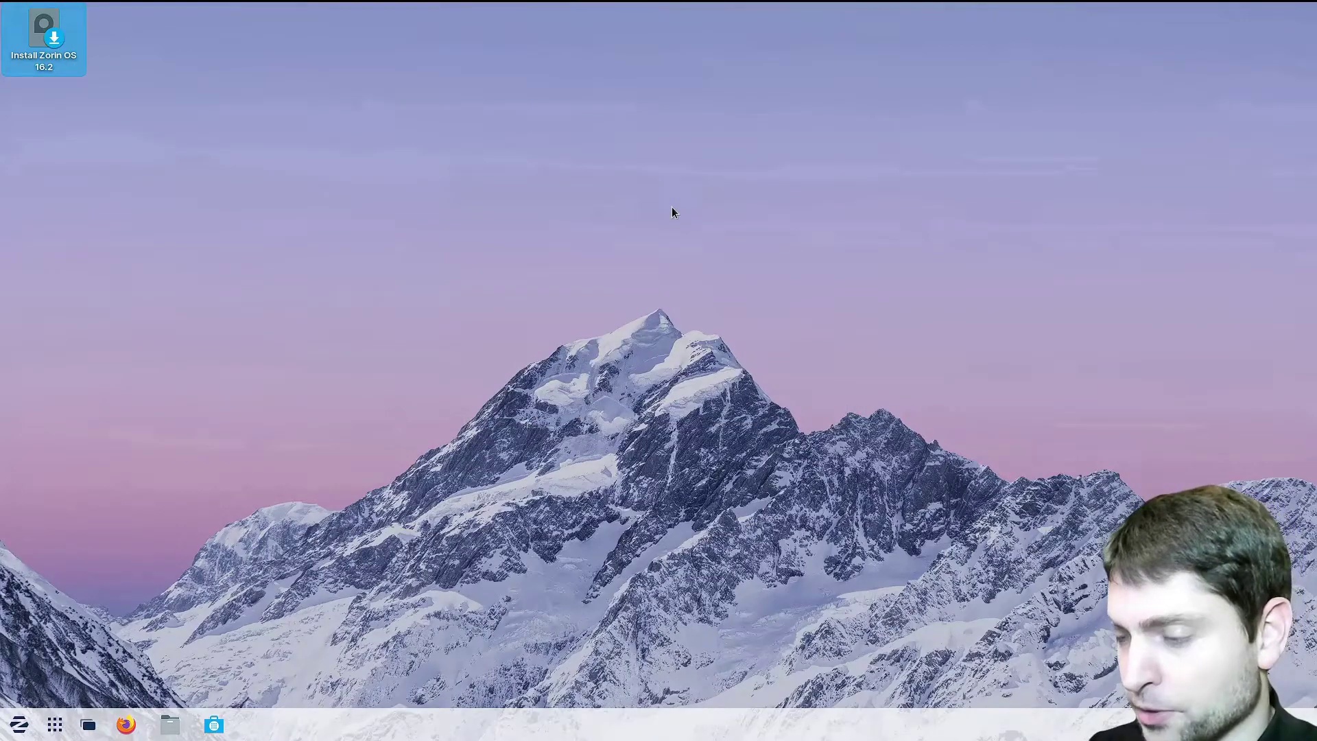
Launch Terminal, run lsblk, and highlight /target as sdb2's mount point
{"action": "key", "text": "super"}
{"action": "type", "text": "termin"}
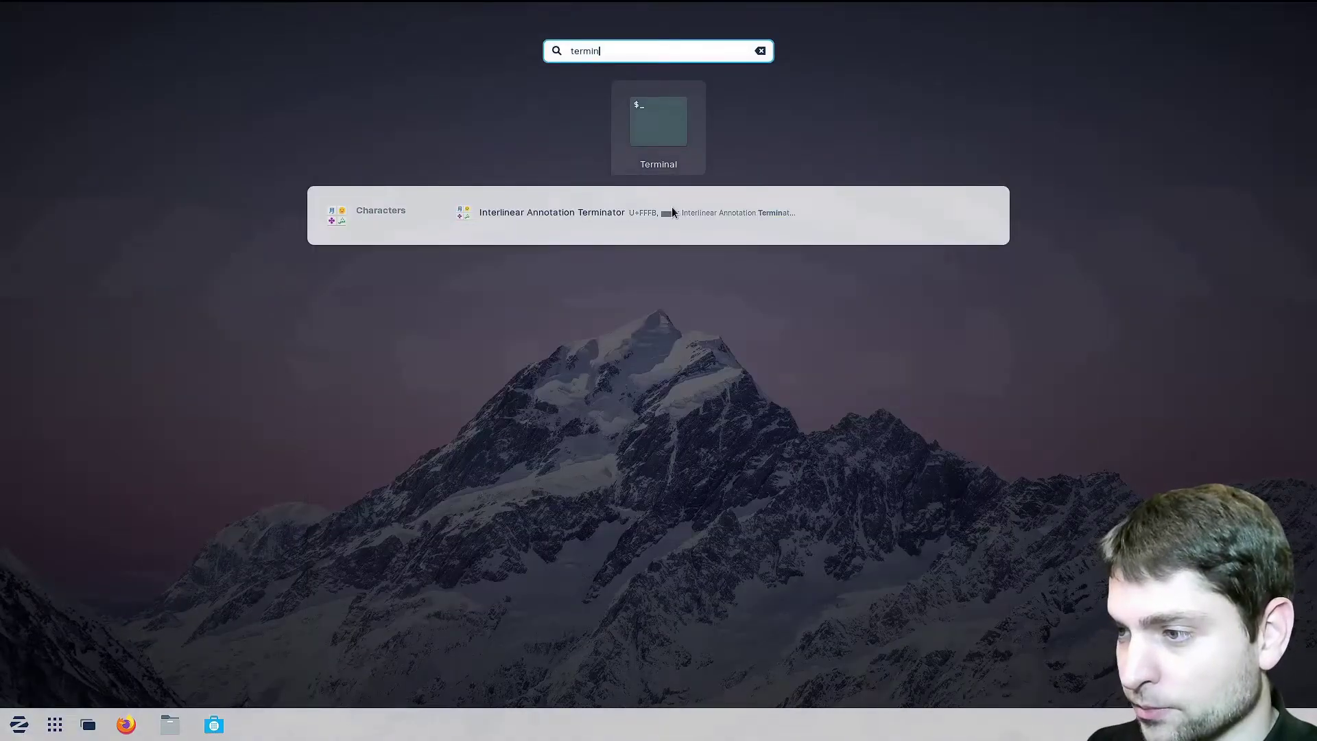
{"action": "key", "text": "Return"}
{"action": "type", "text": "lsblk"}
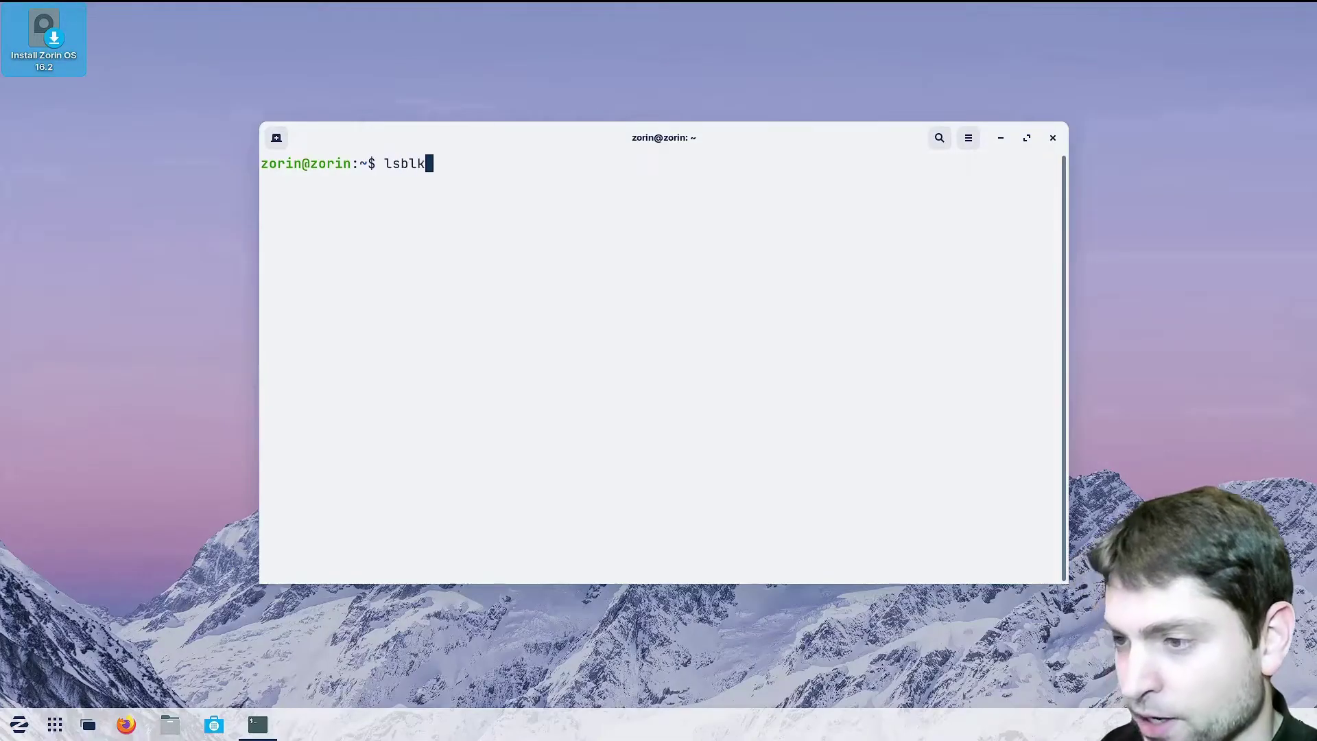
{"action": "key", "text": "Return"}
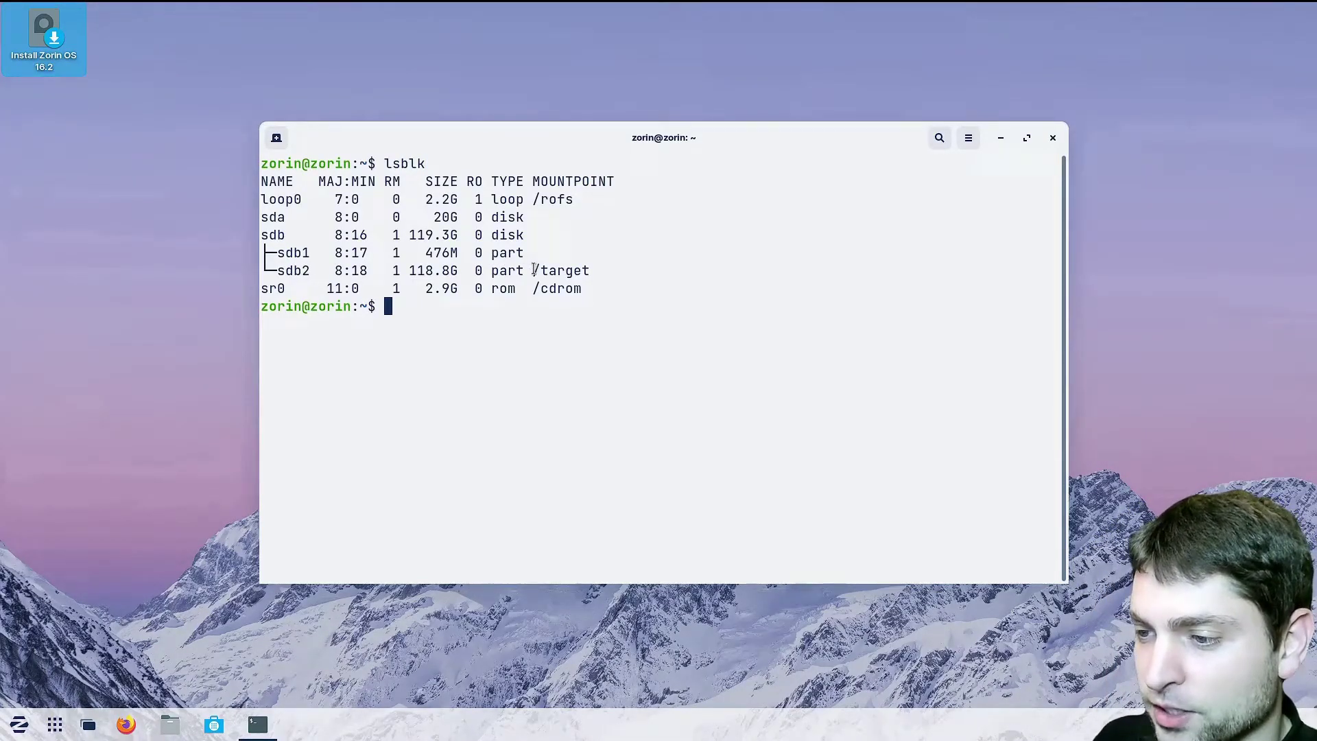
{"action": "left_click_drag", "start_coordinate": [533, 271], "coordinate": [589, 270]}
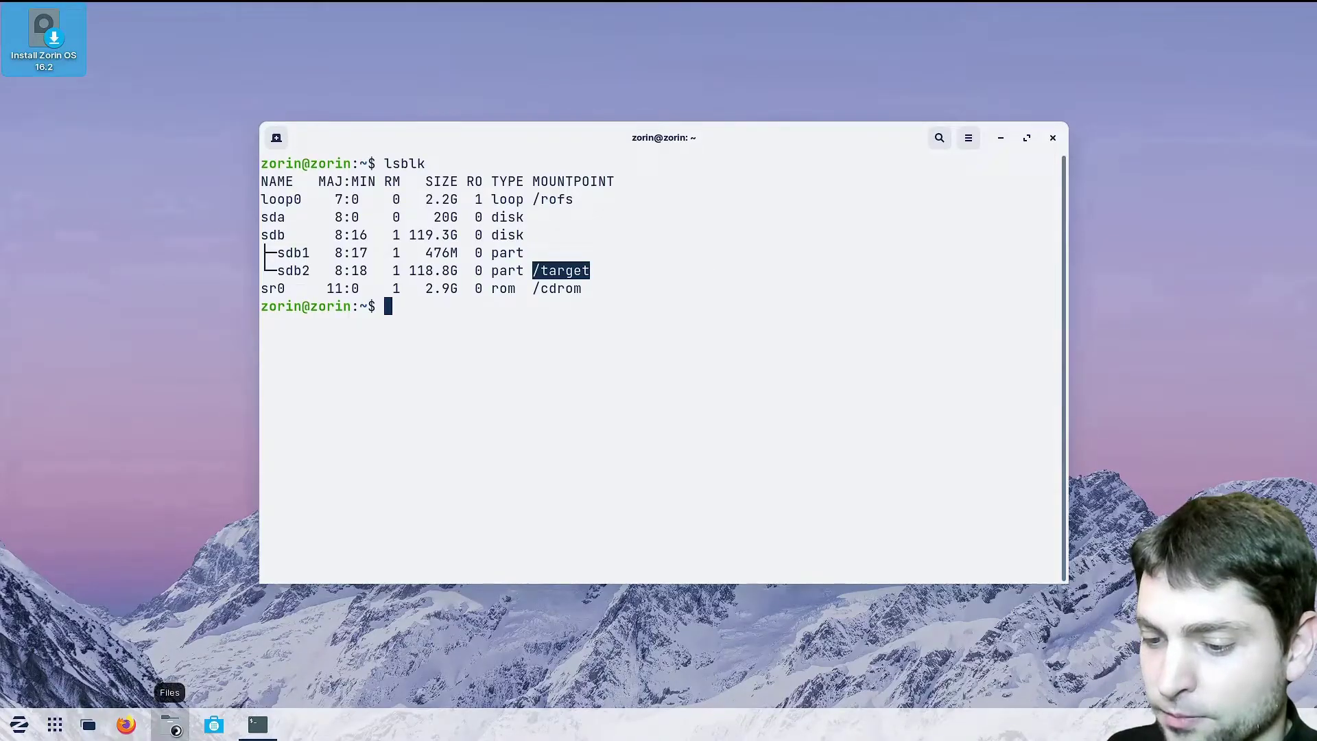
Browse Files to /target/boot via Other Locations, placing the window top-right beside the terminal
{"action": "left_click", "coordinate": [170, 724]}
{"action": "left_click", "coordinate": [388, 479]}
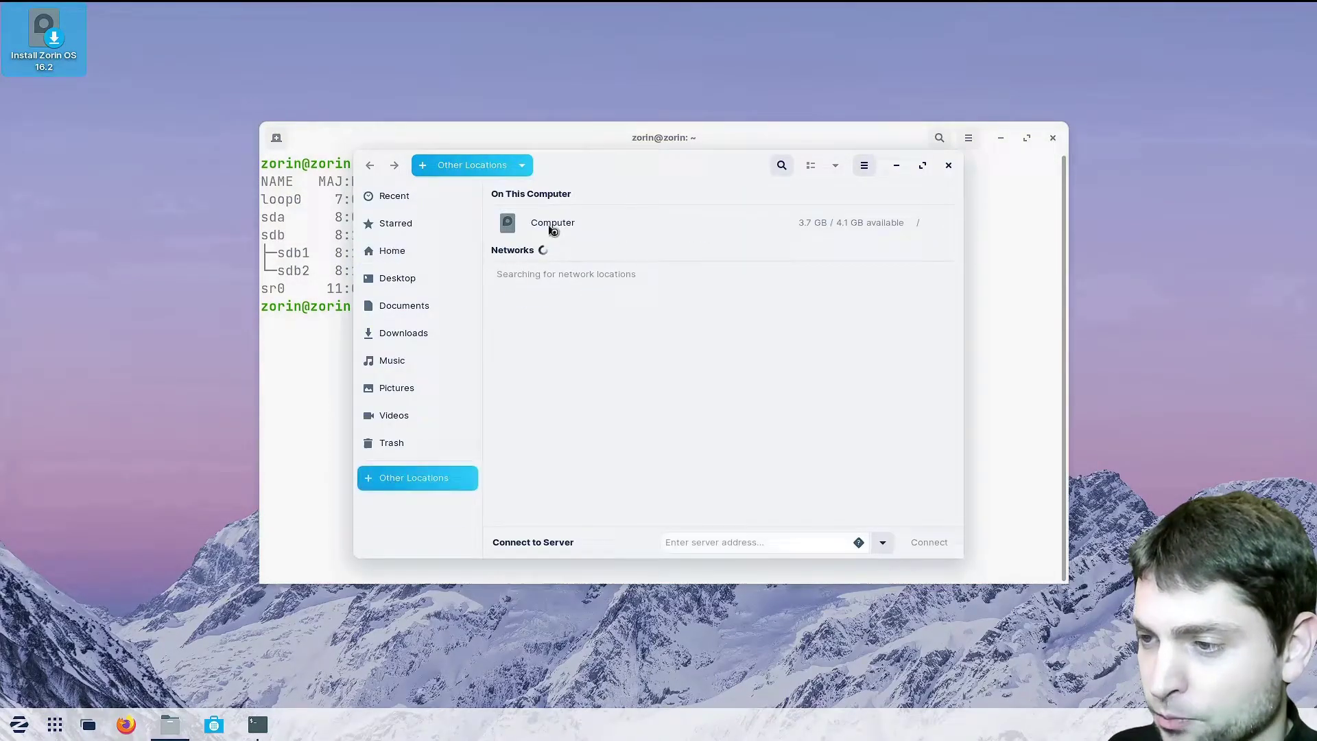
{"action": "double_click", "coordinate": [755, 410]}
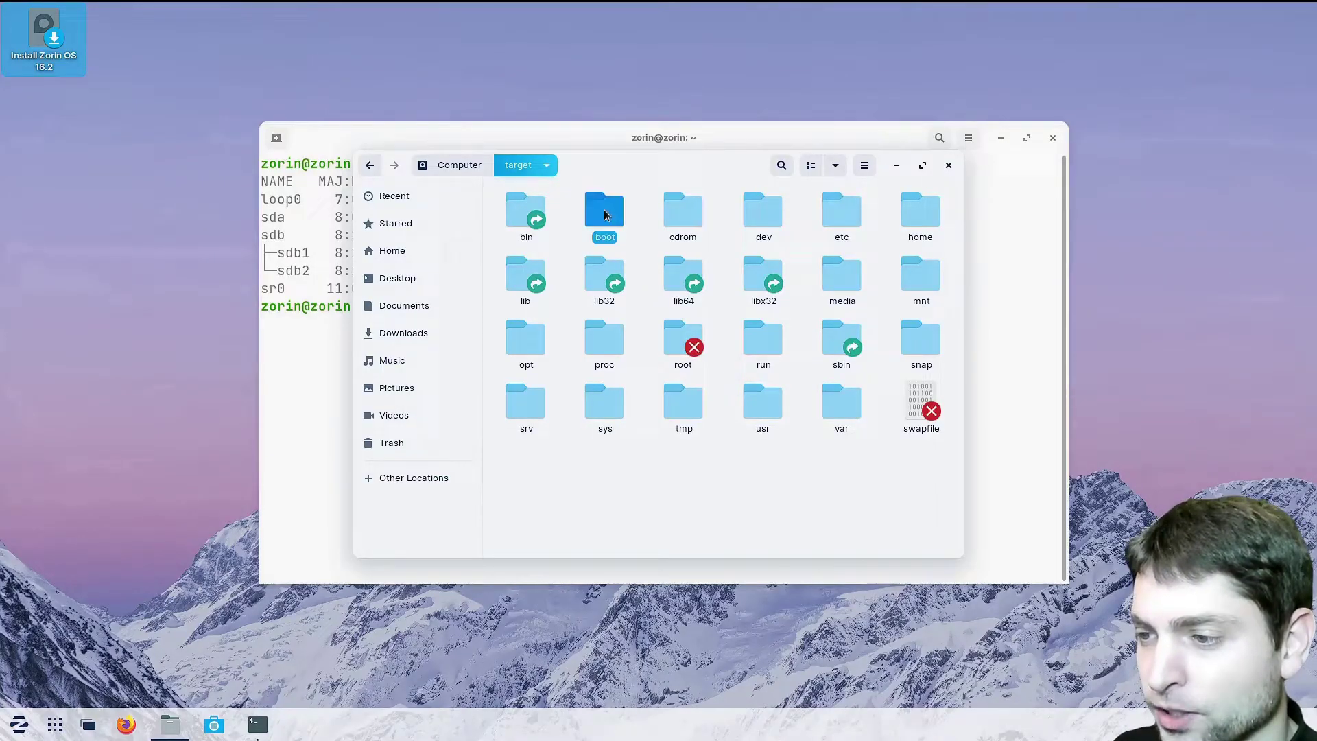
{"action": "double_click", "coordinate": [604, 214]}
{"action": "left_click_drag", "start_coordinate": [653, 170], "coordinate": [928, 40]}
{"action": "left_click", "coordinate": [413, 308]}
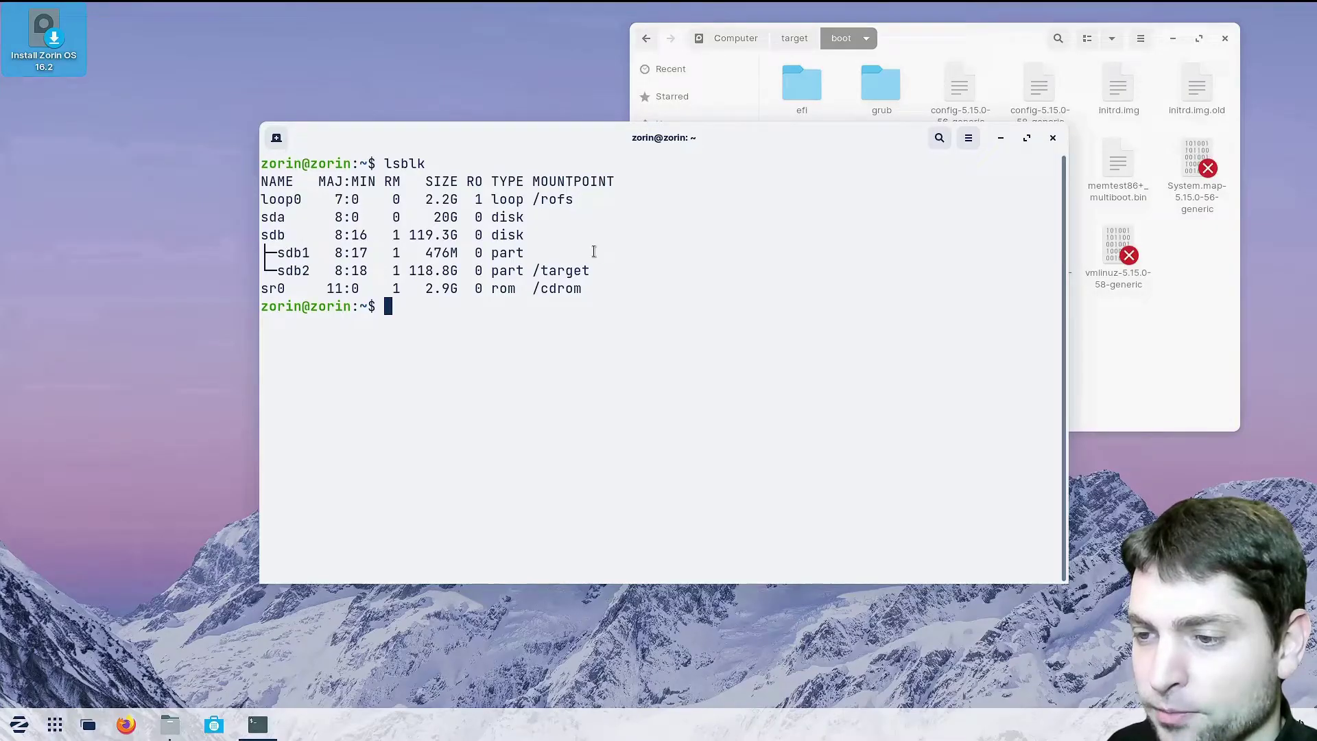
Run 'sudo mount /dev/sdb1 /target/boot/efi' in the terminal
{"action": "type", "text": "sudo mount"}
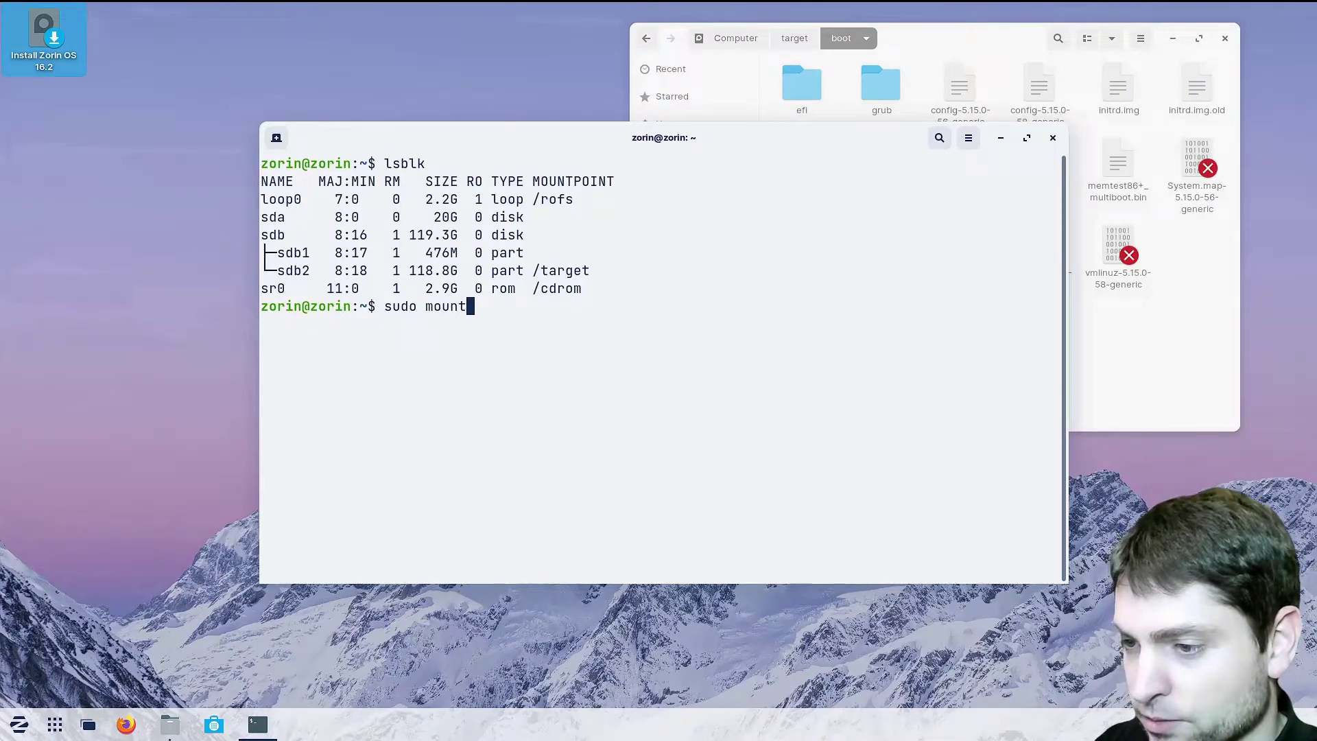
{"action": "type", "text": " /dev/sdb1"}
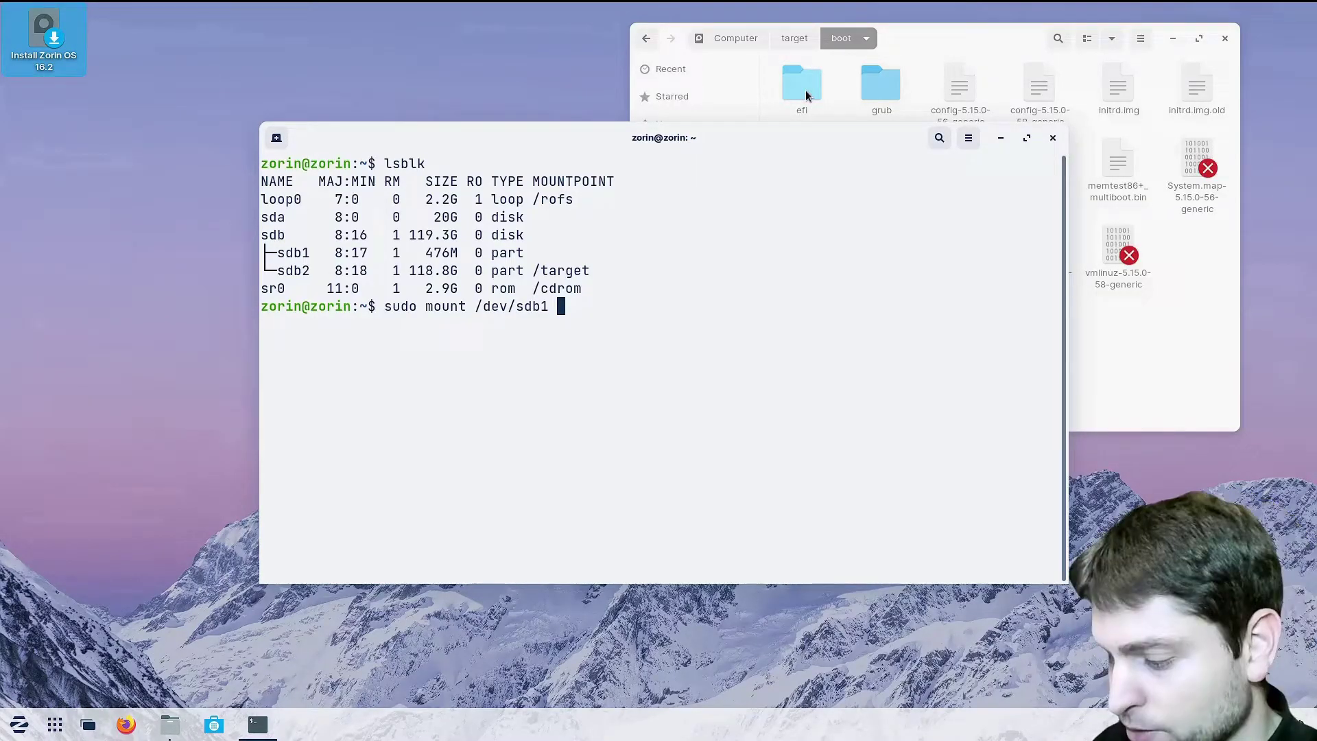
{"action": "type", "text": " /target/"}
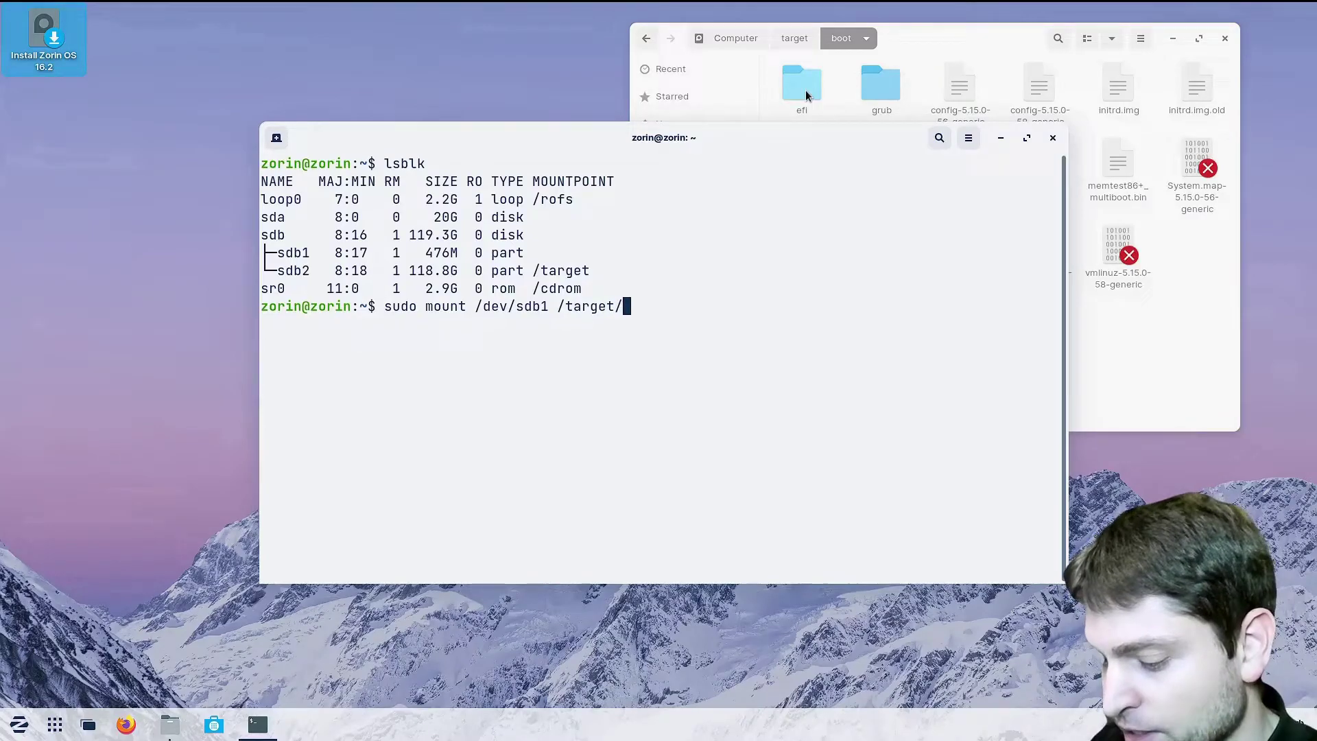
{"action": "type", "text": "boot/efi"}
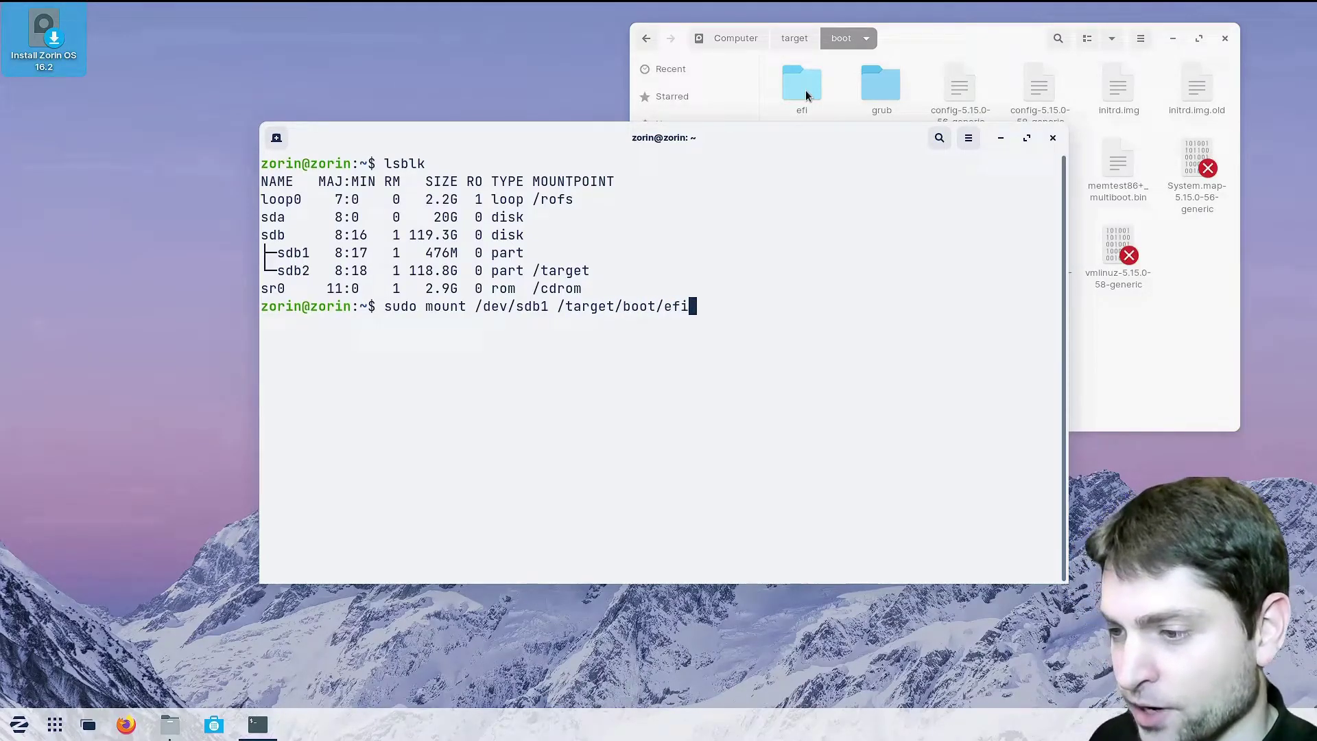
{"action": "key", "text": "Return"}
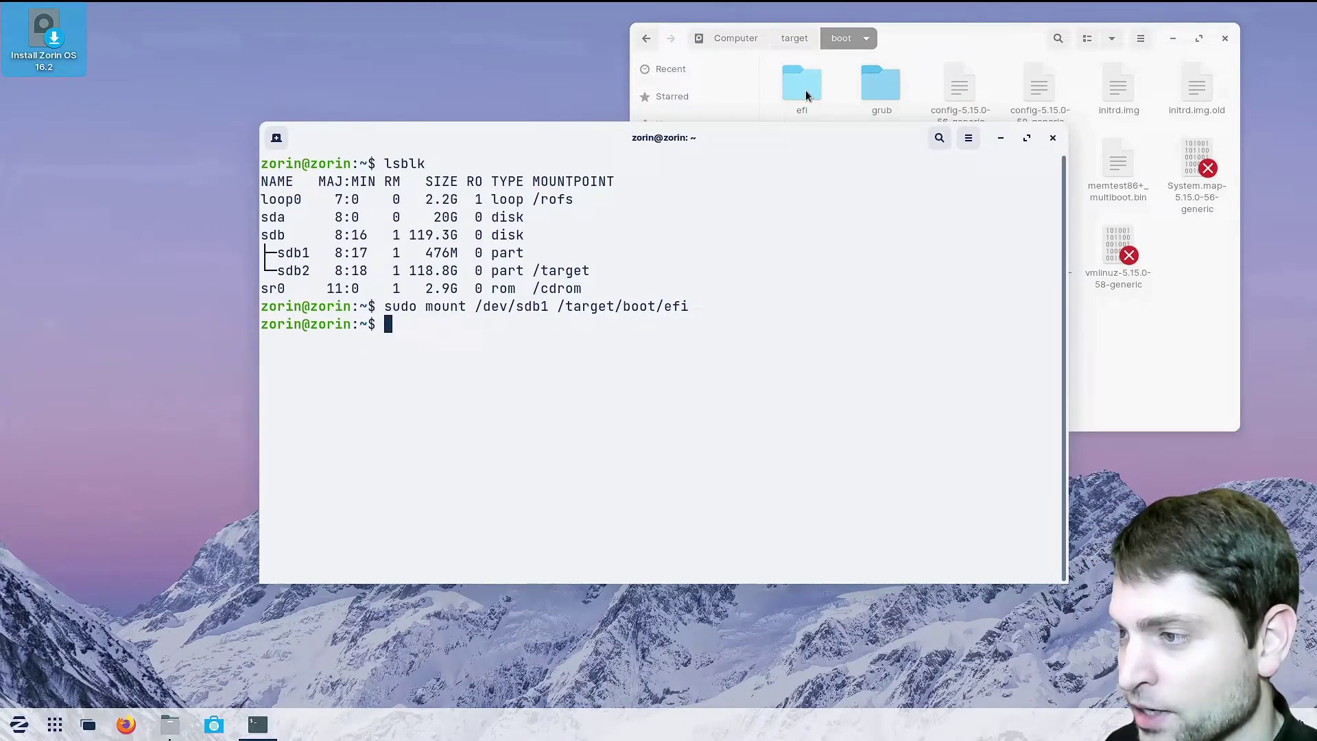
Browse the efi partition's EFI, BOOT and ubuntu folders, then close the Files window
{"action": "double_click", "coordinate": [806, 95]}
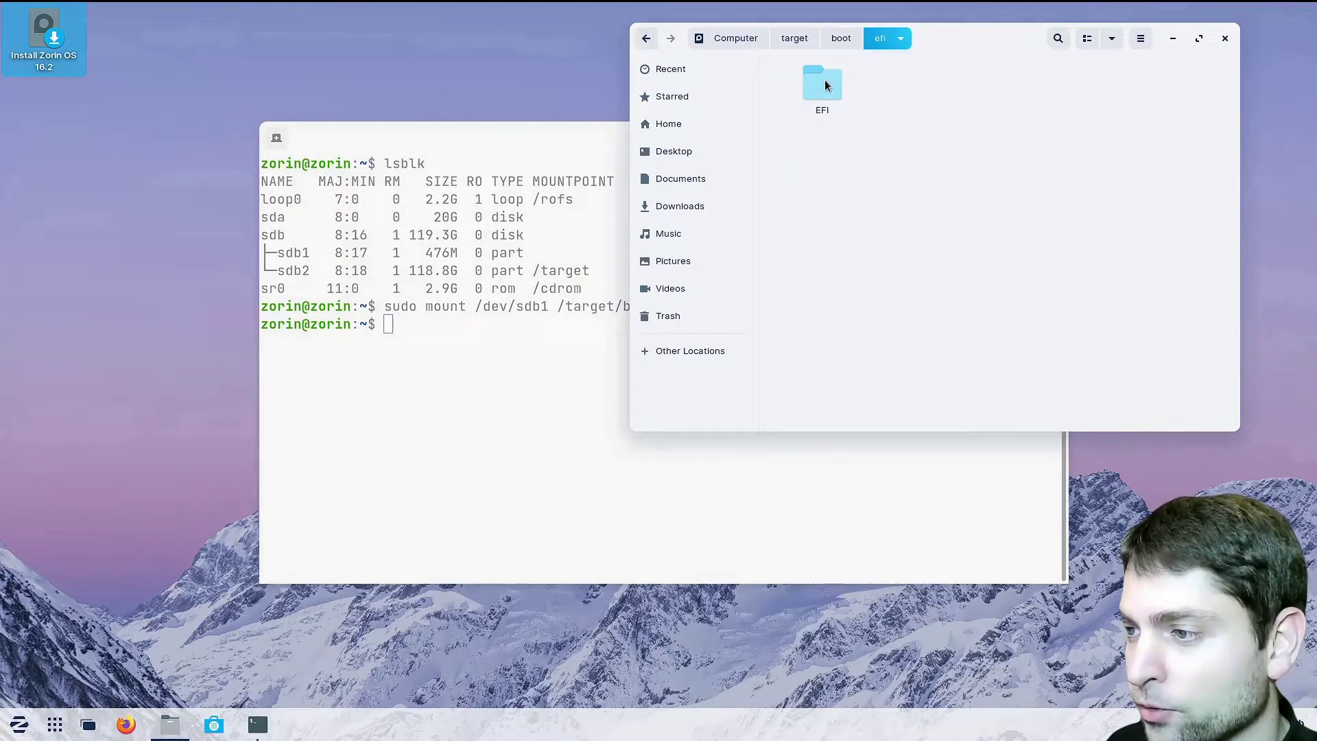
{"action": "double_click", "coordinate": [825, 82]}
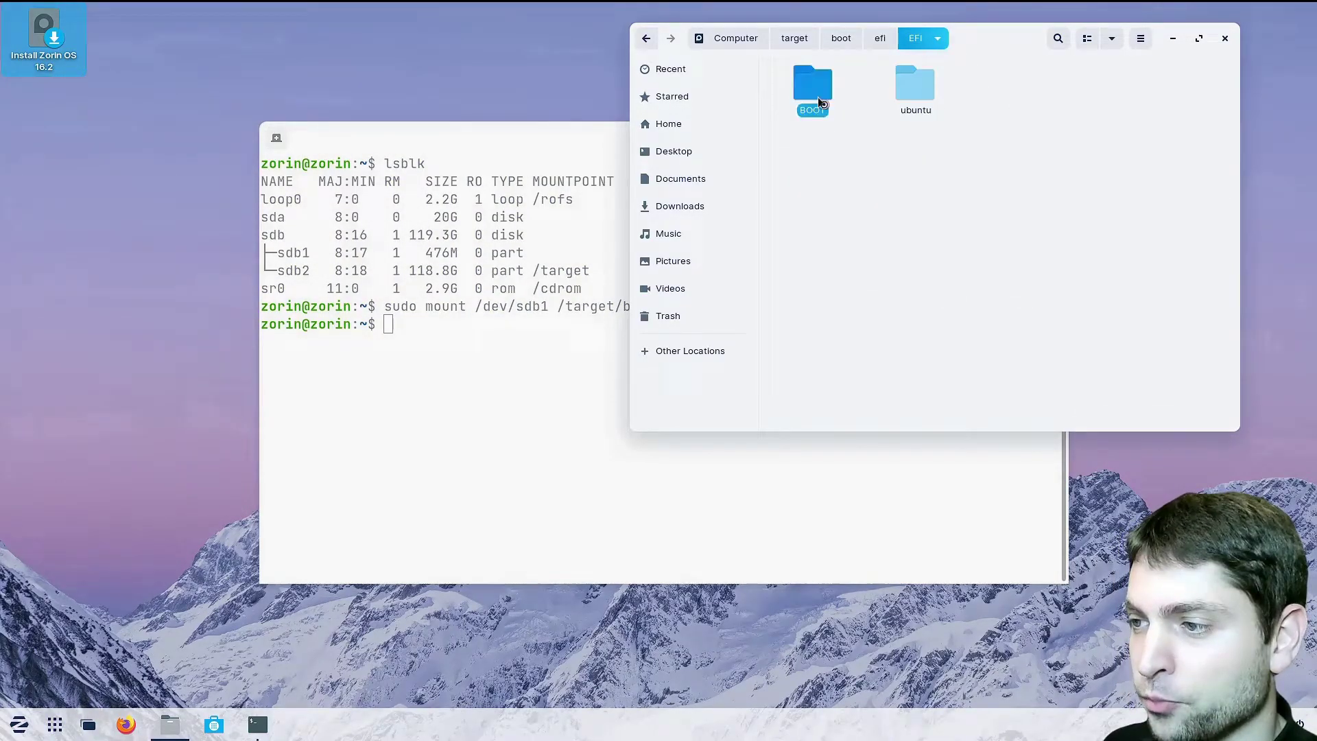
{"action": "double_click", "coordinate": [821, 101]}
{"action": "left_click", "coordinate": [918, 37]}
{"action": "left_click", "coordinate": [919, 86]}
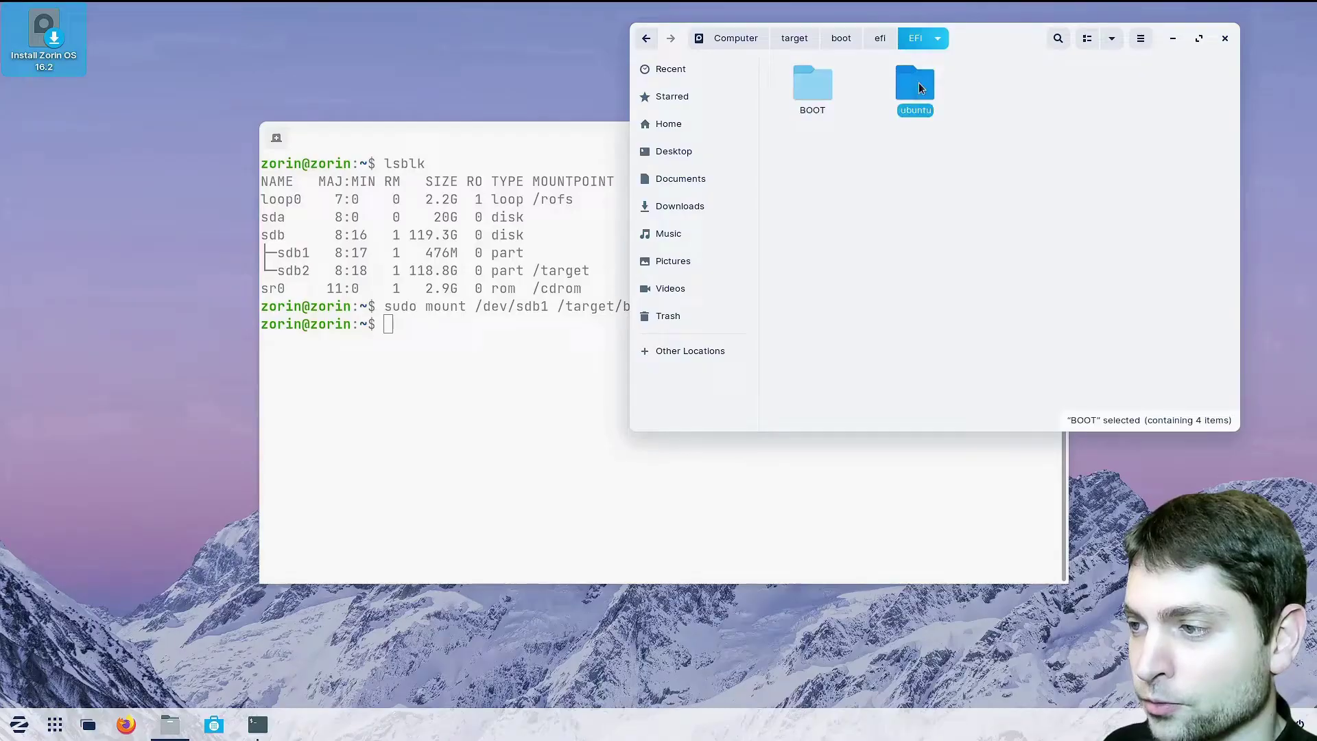
{"action": "double_click", "coordinate": [919, 86]}
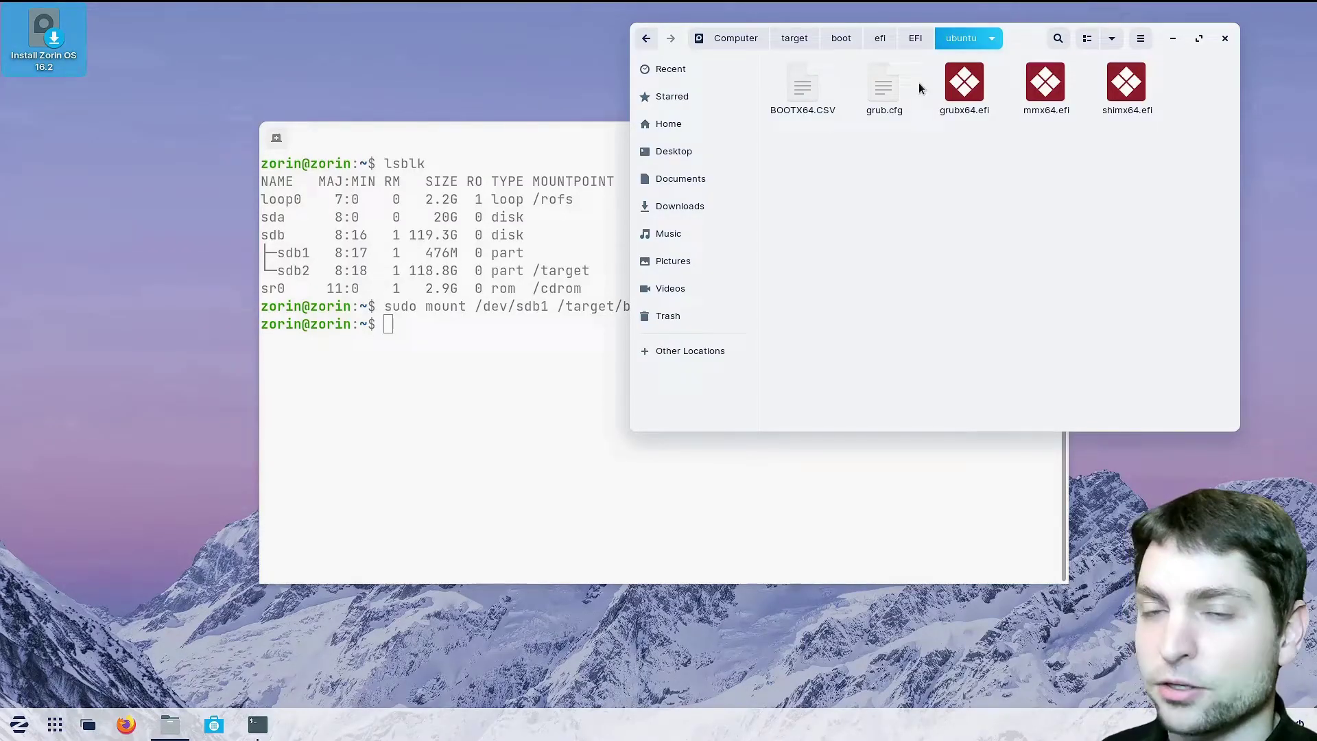
{"action": "left_click", "coordinate": [917, 42]}
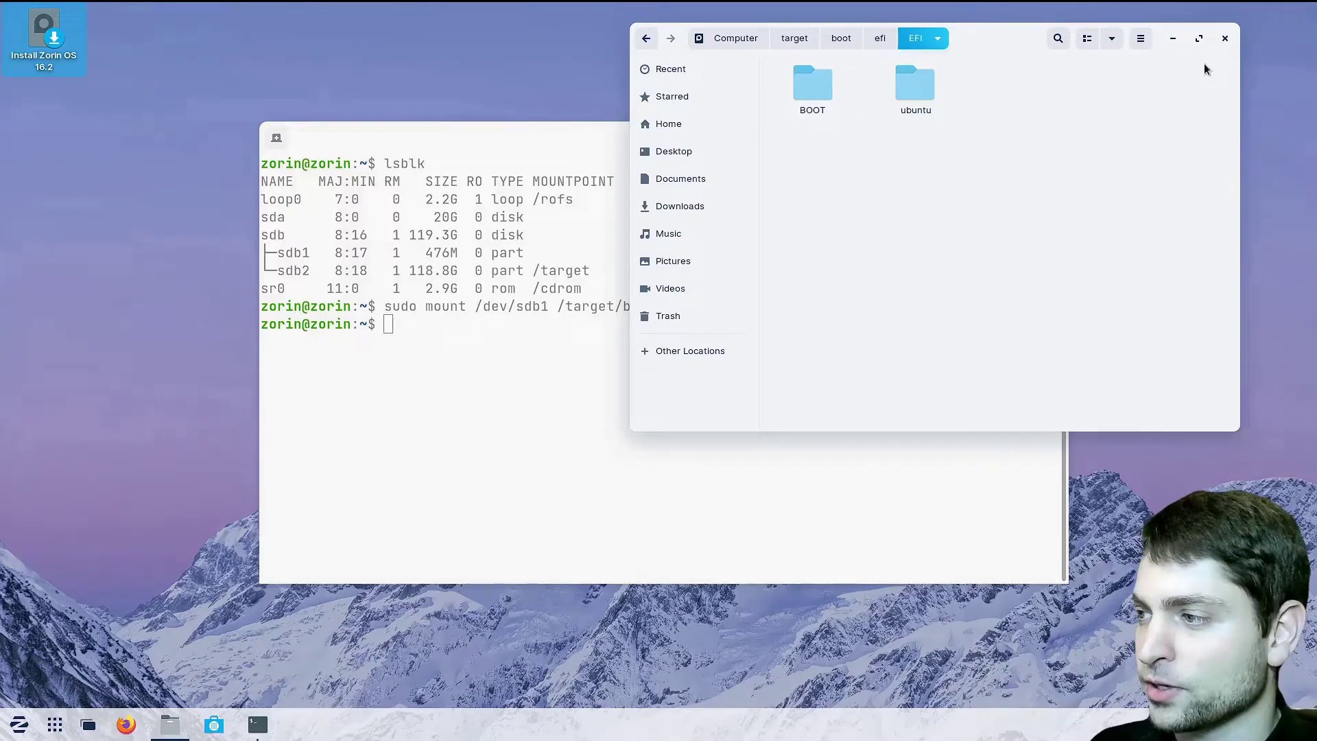
{"action": "left_click", "coordinate": [1224, 38]}
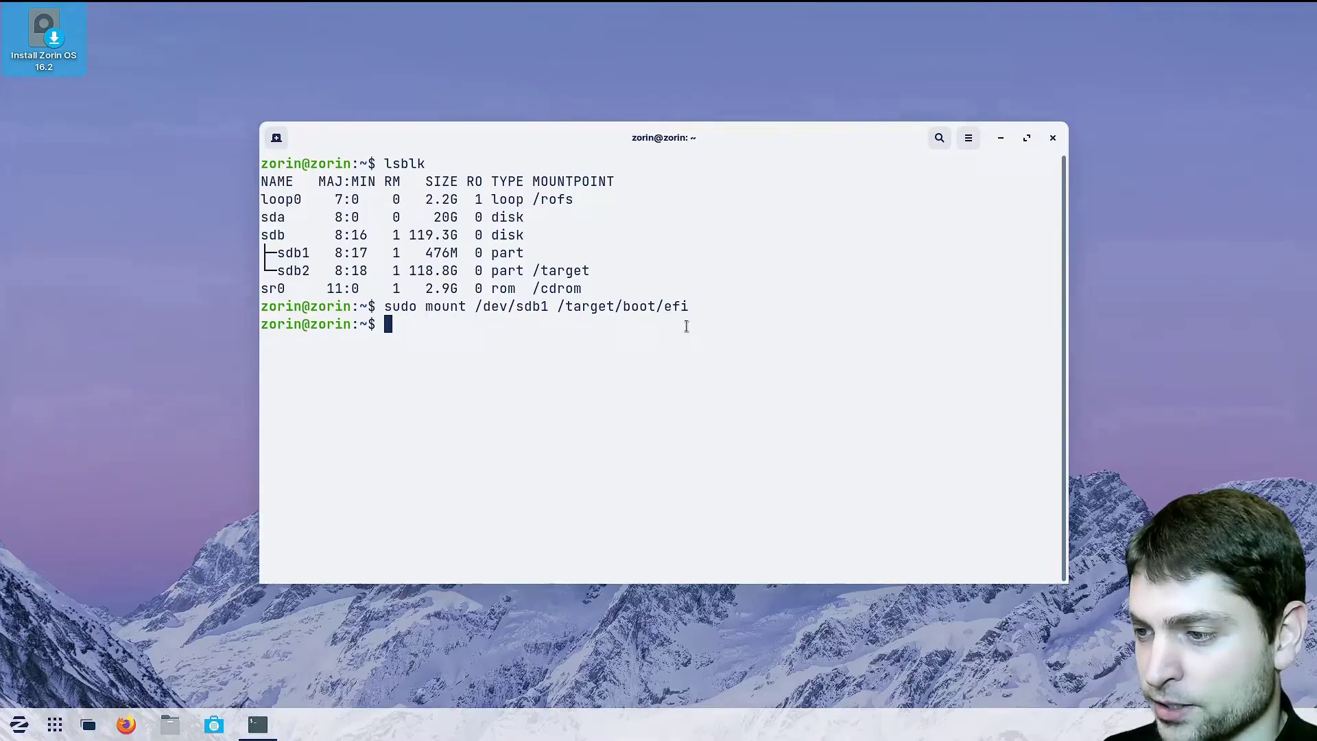
Install grub-efi with 'sudo apt install grub-efi', confirming the package changes with y
{"action": "type", "text": "sudo apt instal"}
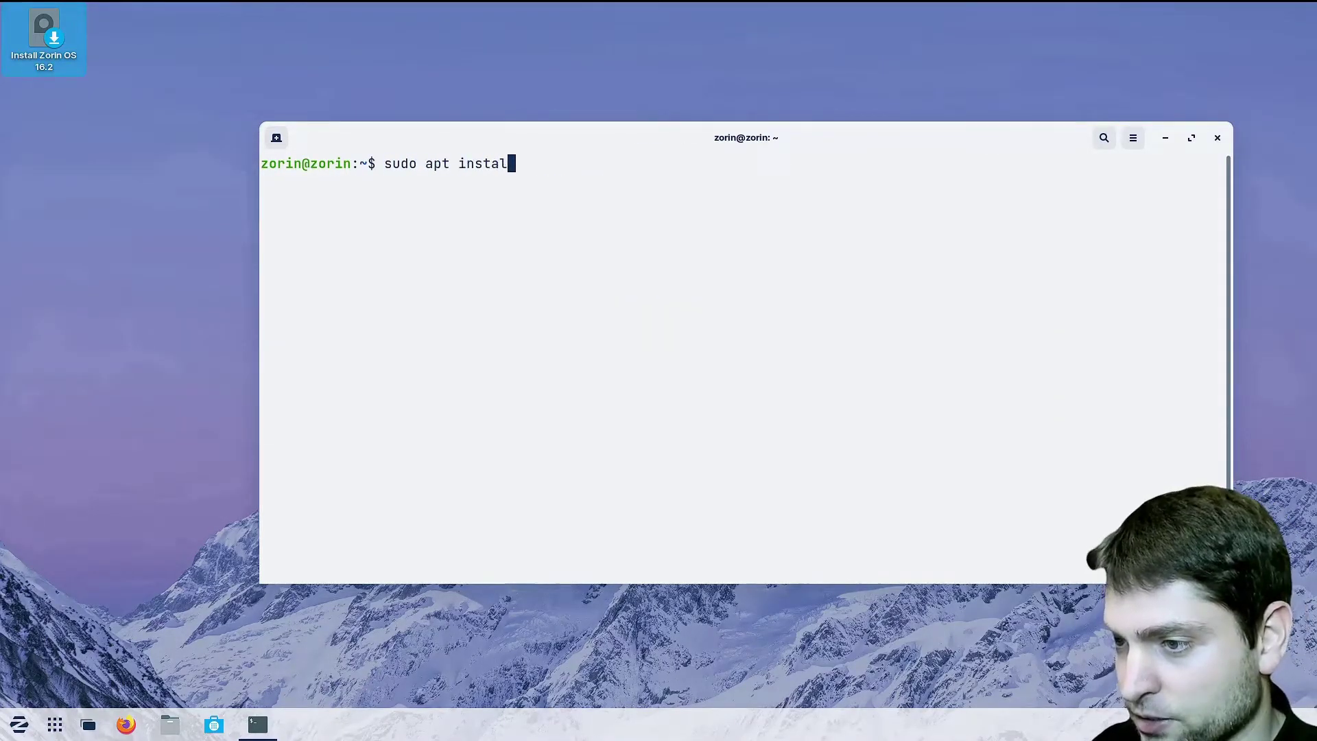
{"action": "type", "text": "l grub-efi"}
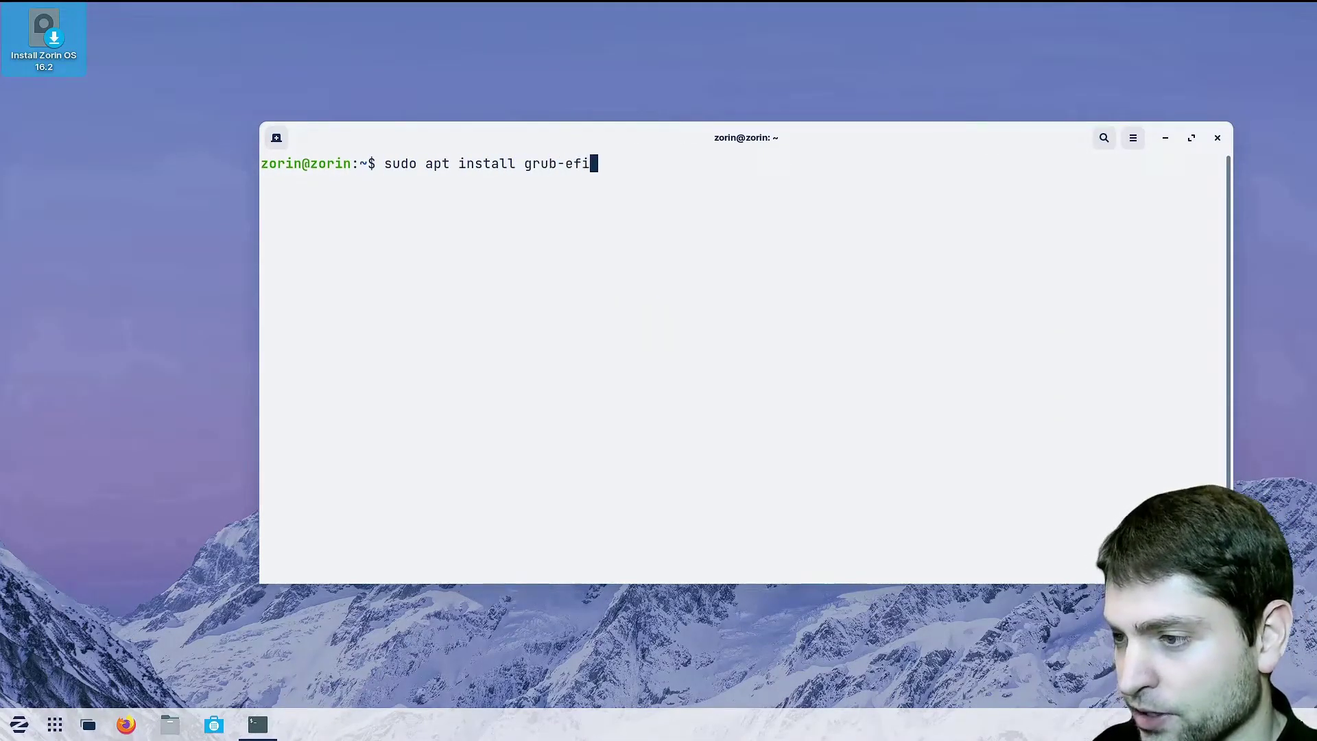
{"action": "key", "text": "Return"}
{"action": "type", "text": "y"}
{"action": "key", "text": "Return"}
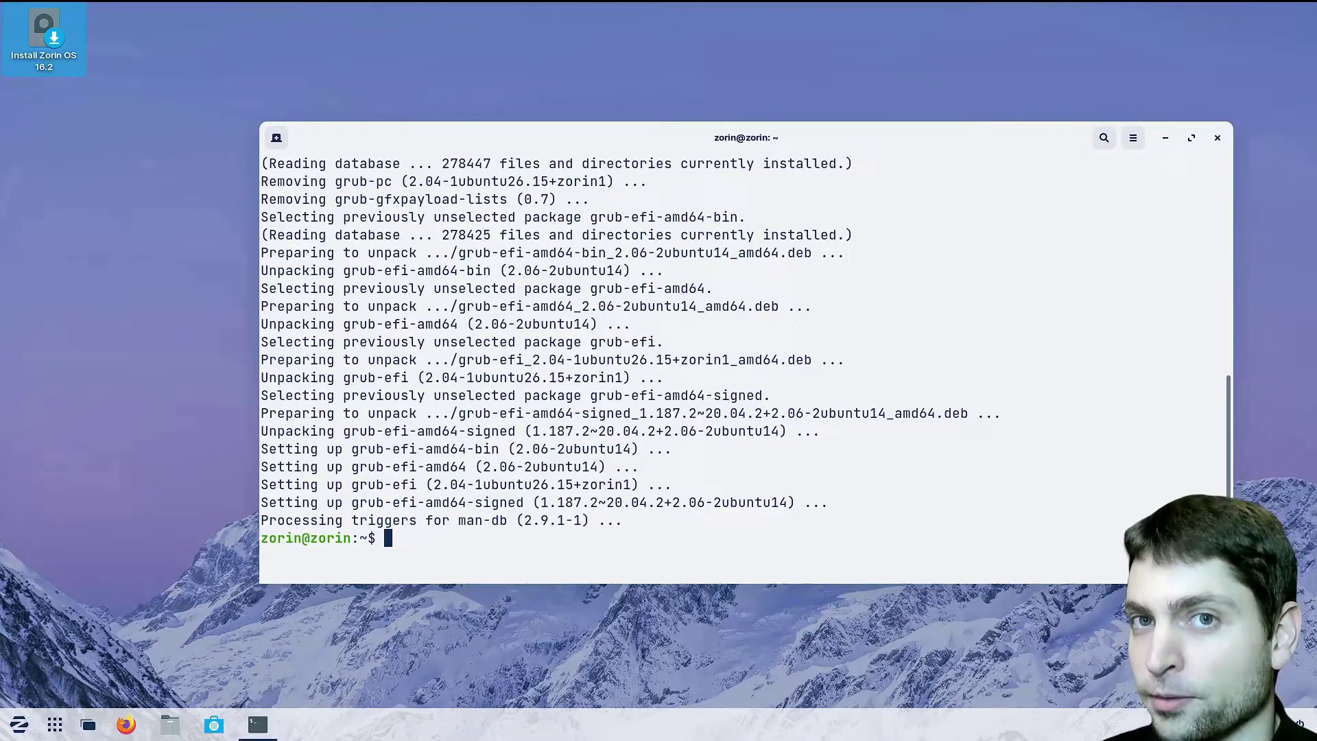
Clear the terminal and run the for-loop that bind-mounts the system folders into /target
{"action": "type", "text": "clear"}
{"action": "key", "text": "Return"}
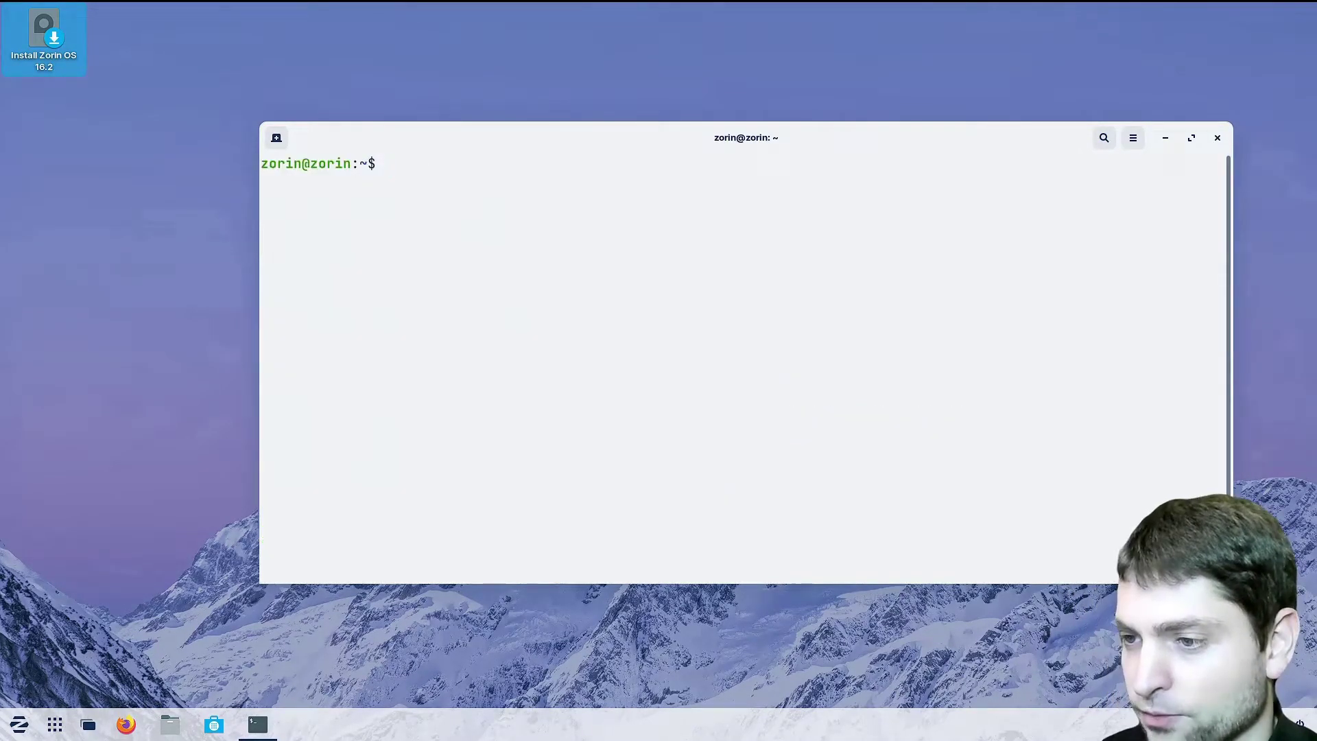
{"action": "type", "text": "for dir in proc sys dev etc bin sbin var usr lib lib64 tmp; do sudo mount --bind /$dir /target/$dir; done"}
{"action": "left_click_drag", "start_coordinate": [1245, 164], "coordinate": [1293, 164]}
{"action": "left_click_drag", "start_coordinate": [853, 131], "coordinate": [765, 103]}
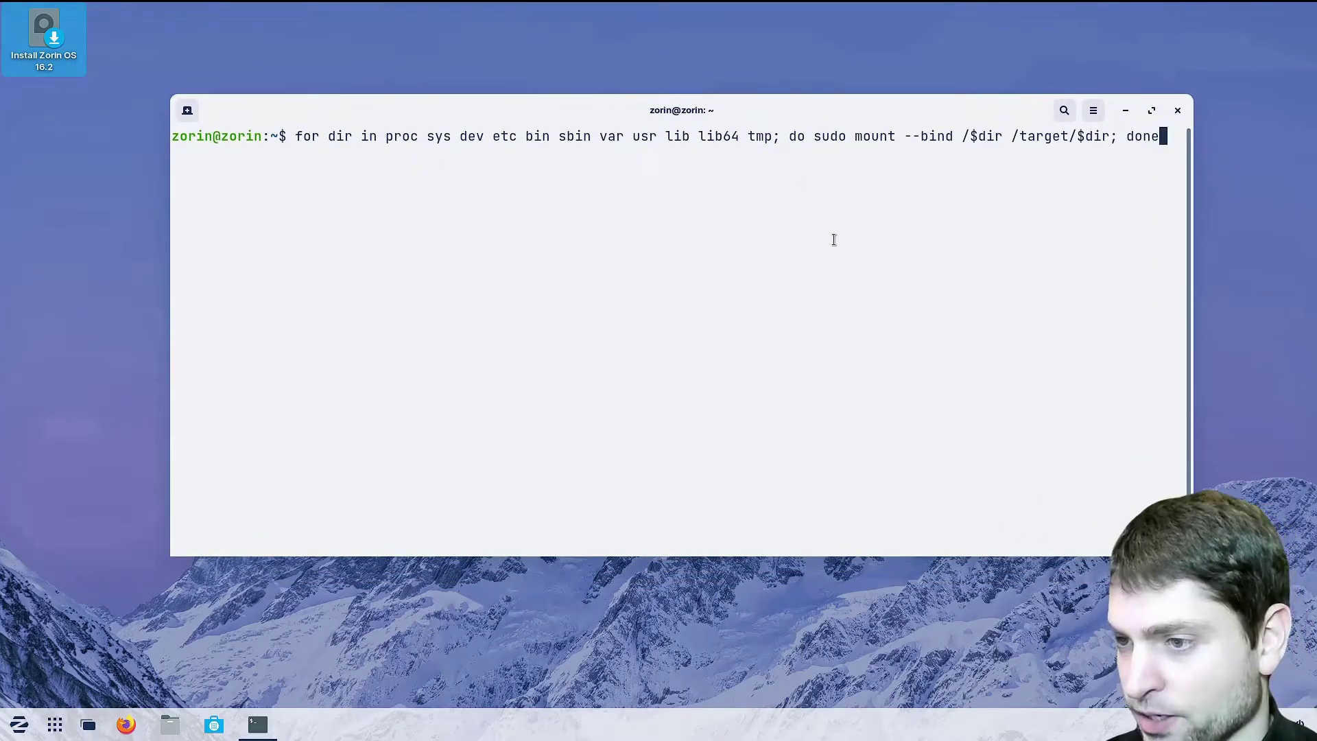
{"action": "key", "text": "Return"}
Chroot into /target and run grub-install with --target=x86_64-efi --removable --recheck --efi-directory=/boot/efi
{"action": "type", "text": "sudo "}
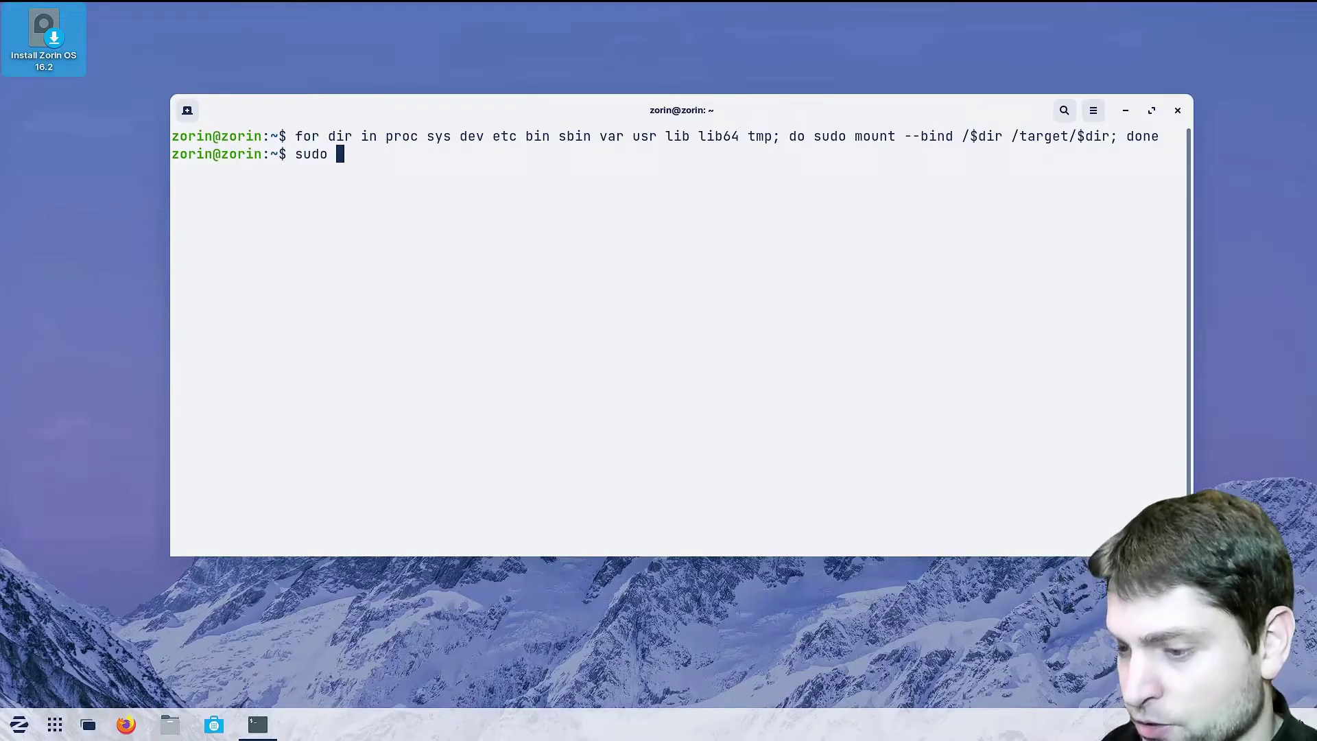
{"action": "type", "text": "chroot /"}
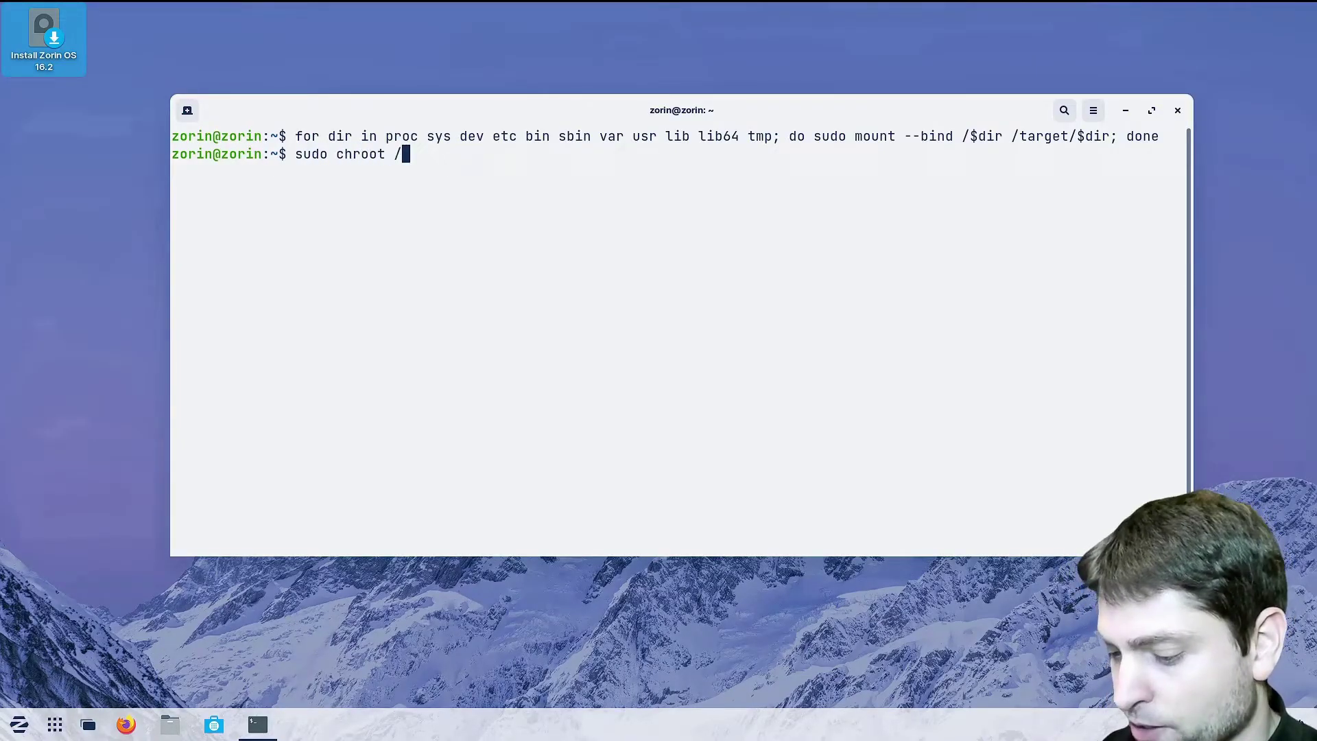
{"action": "type", "text": "target"}
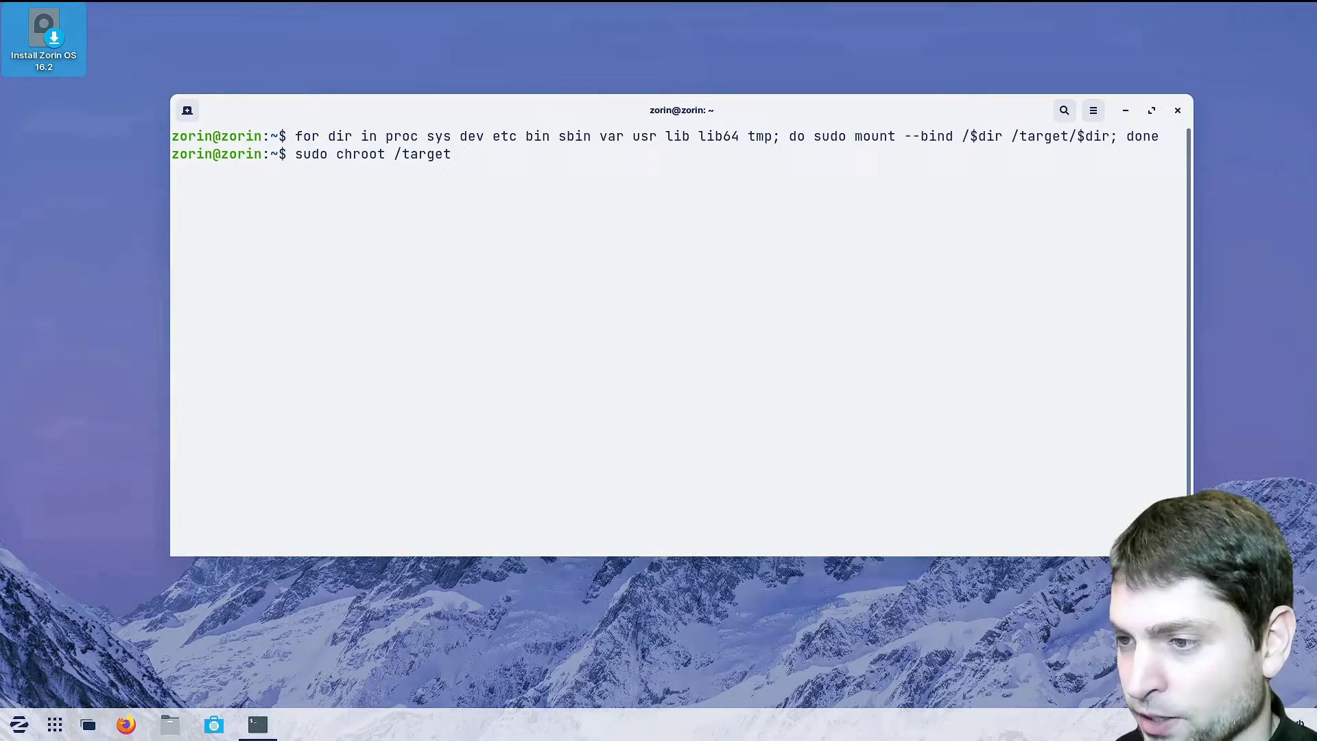
{"action": "key", "text": "Return"}
{"action": "type", "text": "sudo grub"}
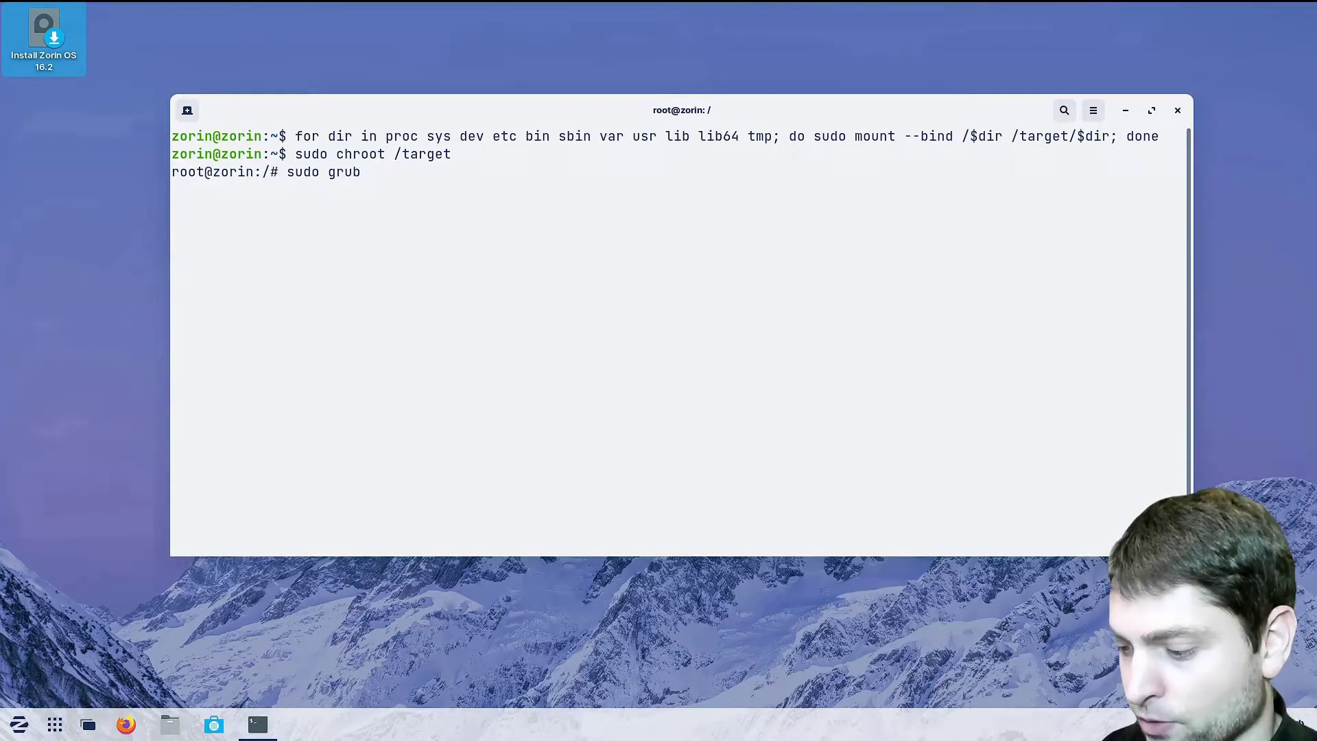
{"action": "type", "text": "-install"}
{"action": "type", "text": "--target=x86_64-efi --removable --recheck --efi-directory=/boot/efi"}
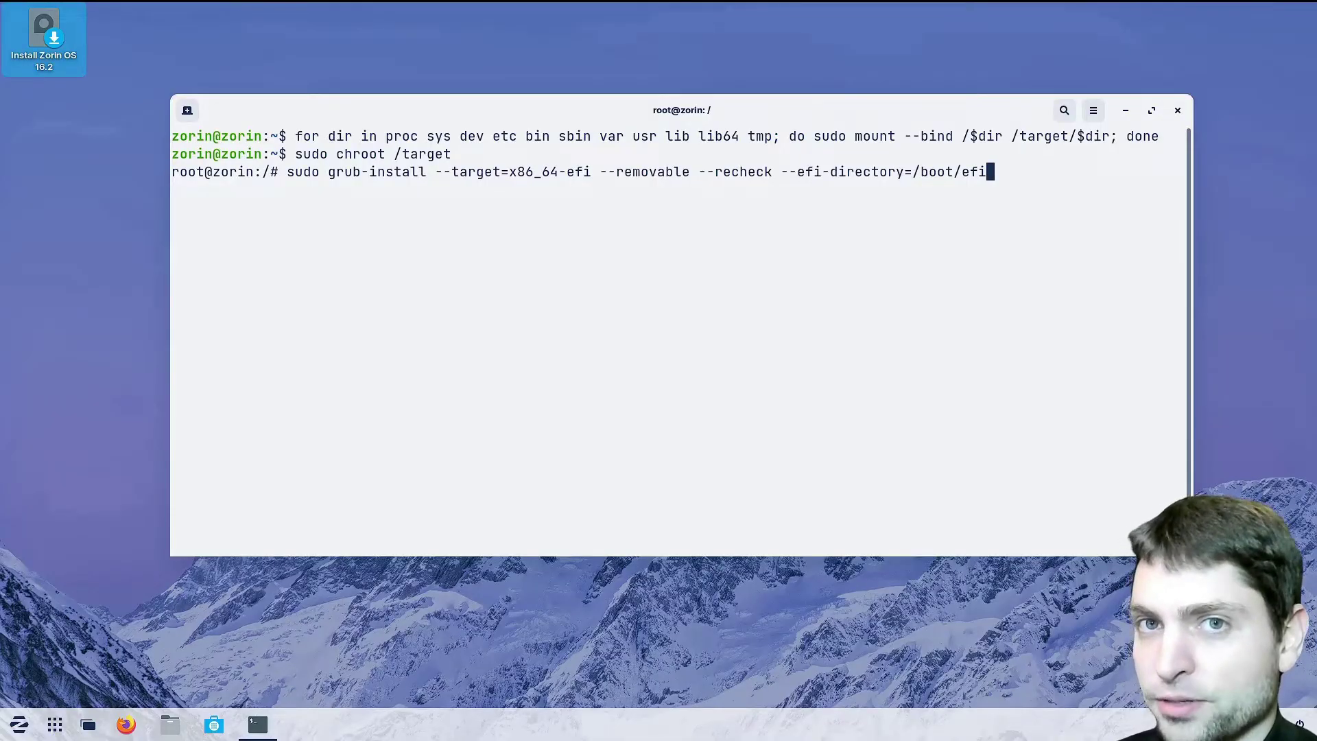
{"action": "key", "text": "Return"}
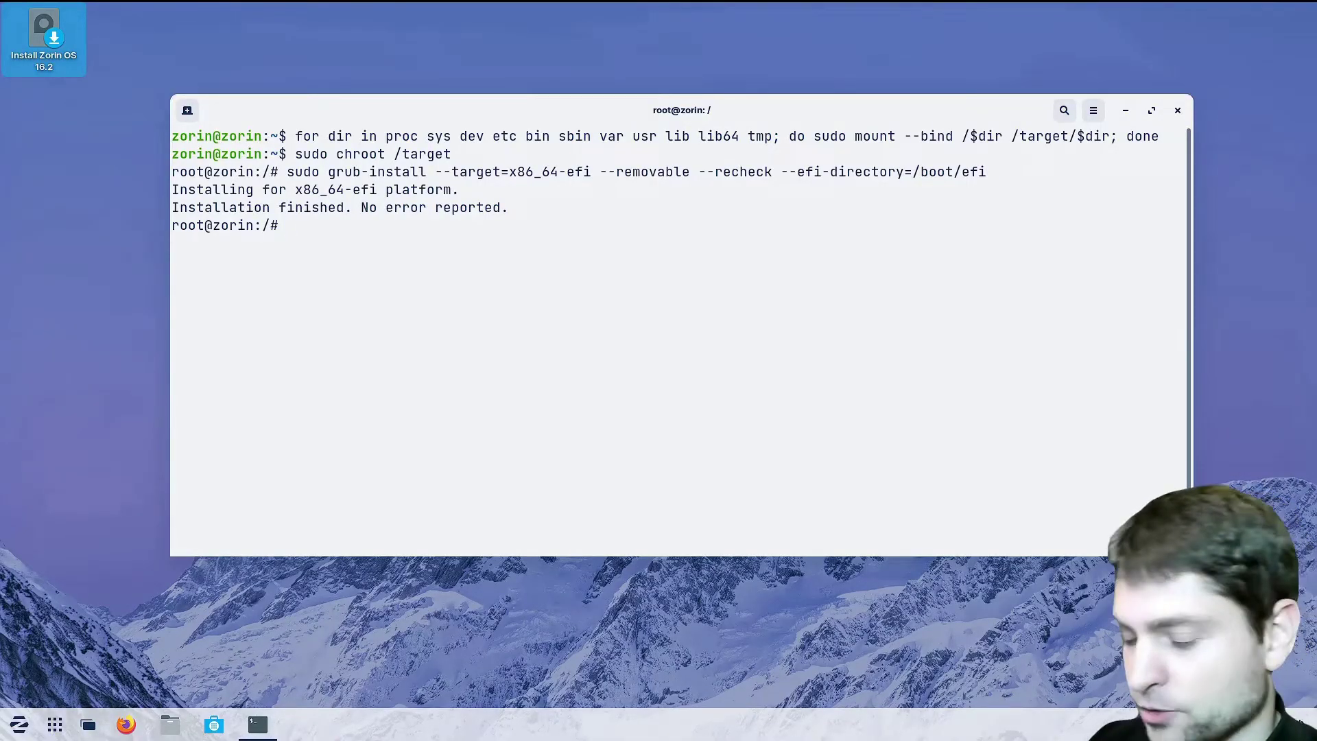
Exit the chroot and then the terminal session
{"action": "type", "text": "exit"}
{"action": "key", "text": "Return"}
{"action": "type", "text": "exi"}
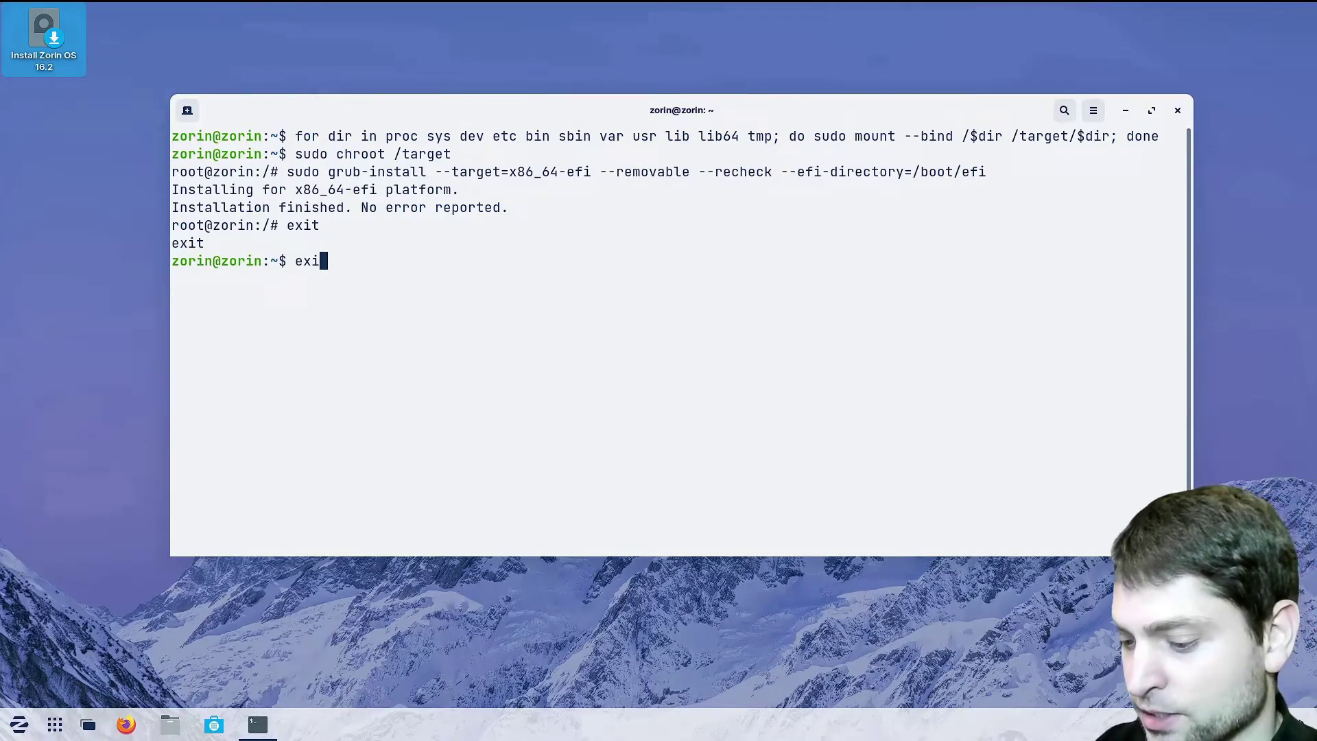
{"action": "type", "text": "t"}
{"action": "key", "text": "Return"}
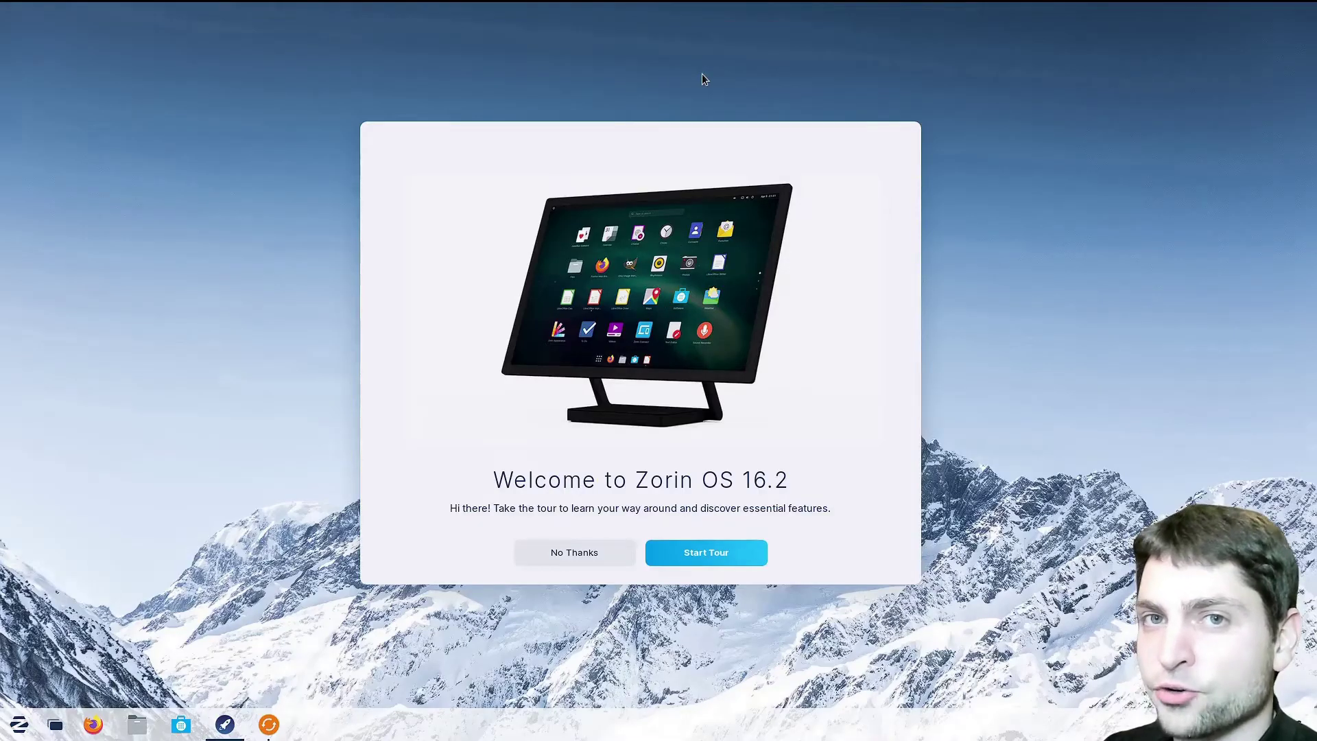
Decline the Zorin OS 16.2 welcome tour and postpone software updates with Remind Me Later
{"action": "left_click", "coordinate": [587, 563]}
{"action": "left_click", "coordinate": [686, 421]}
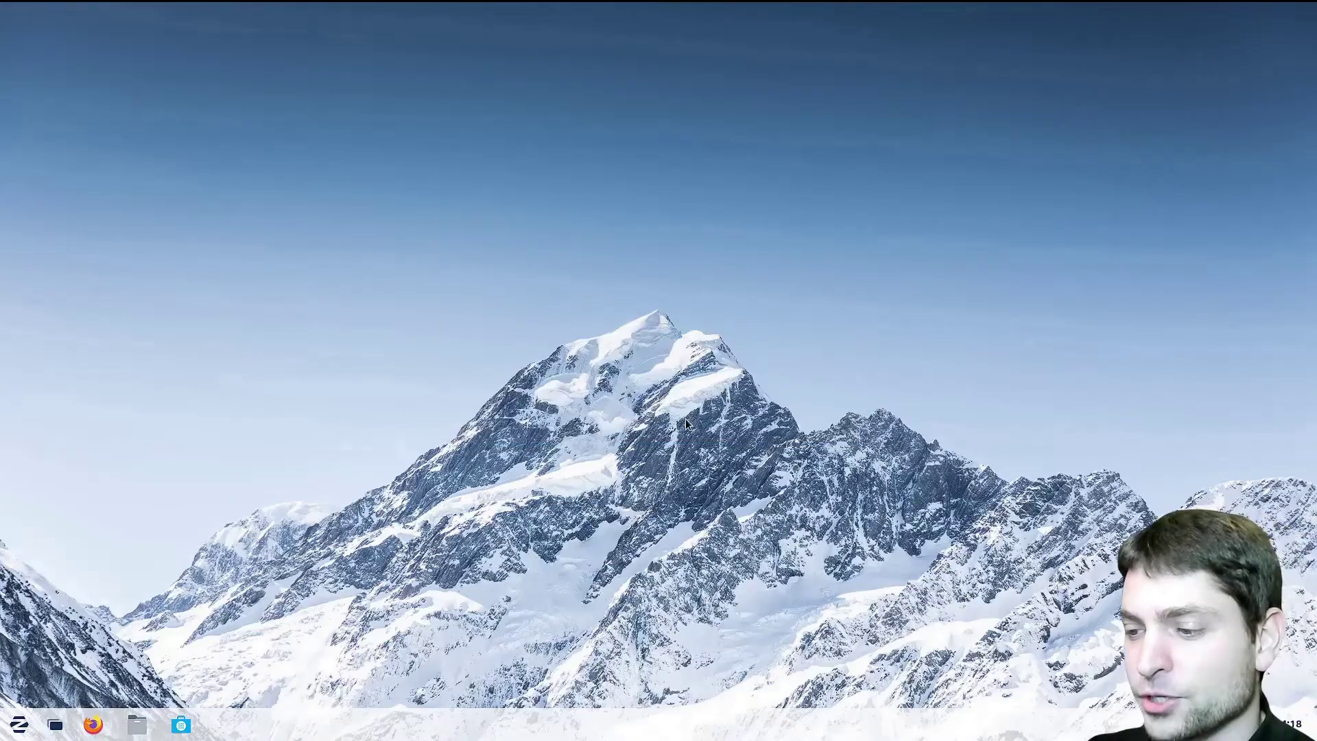